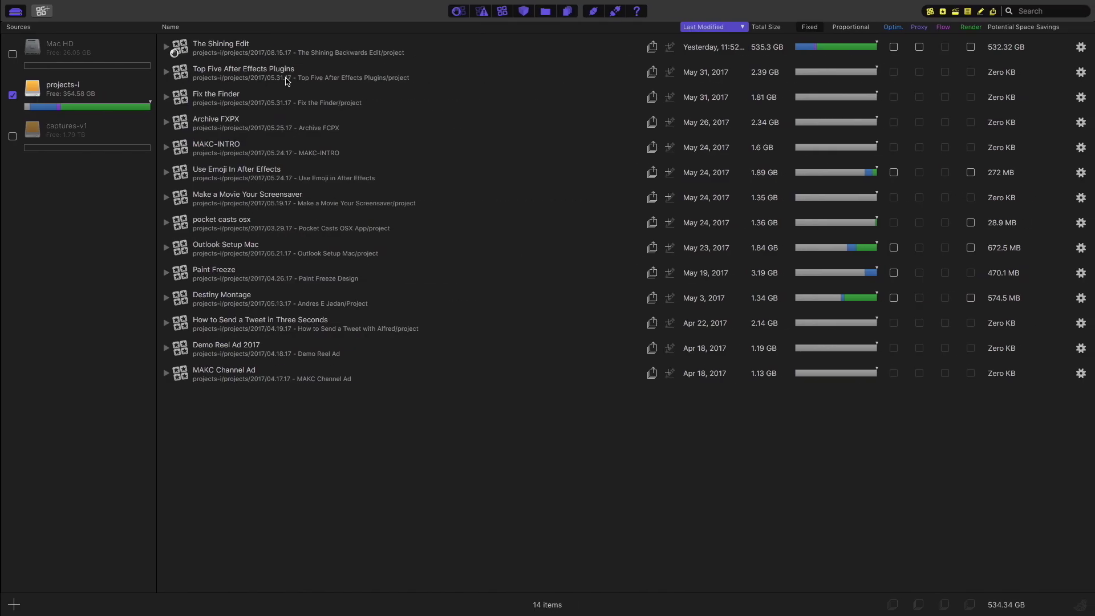
Play the tutorial video in the browser from 0:50 and pause it at 1:23.
mouse_move(2, 548)
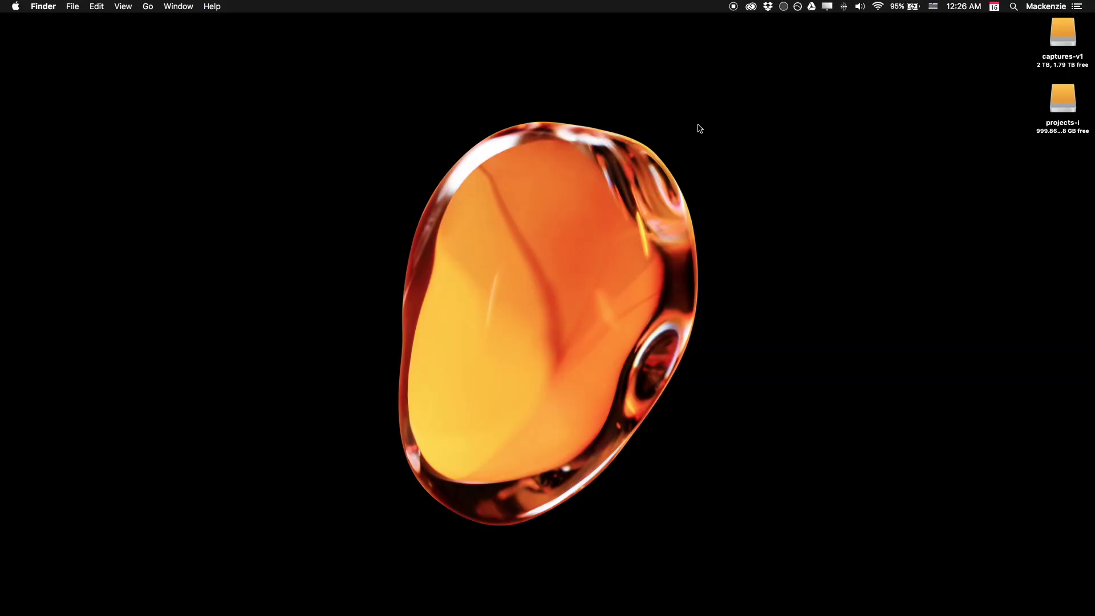
mouse_move(1, 204)
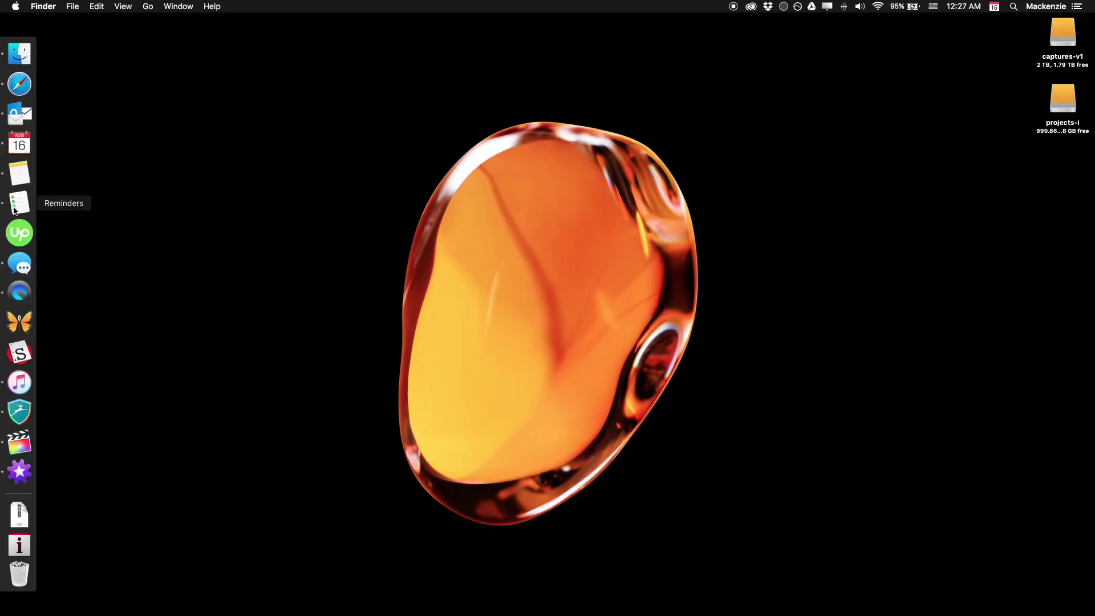
left_click(19, 81)
left_click(138, 484)
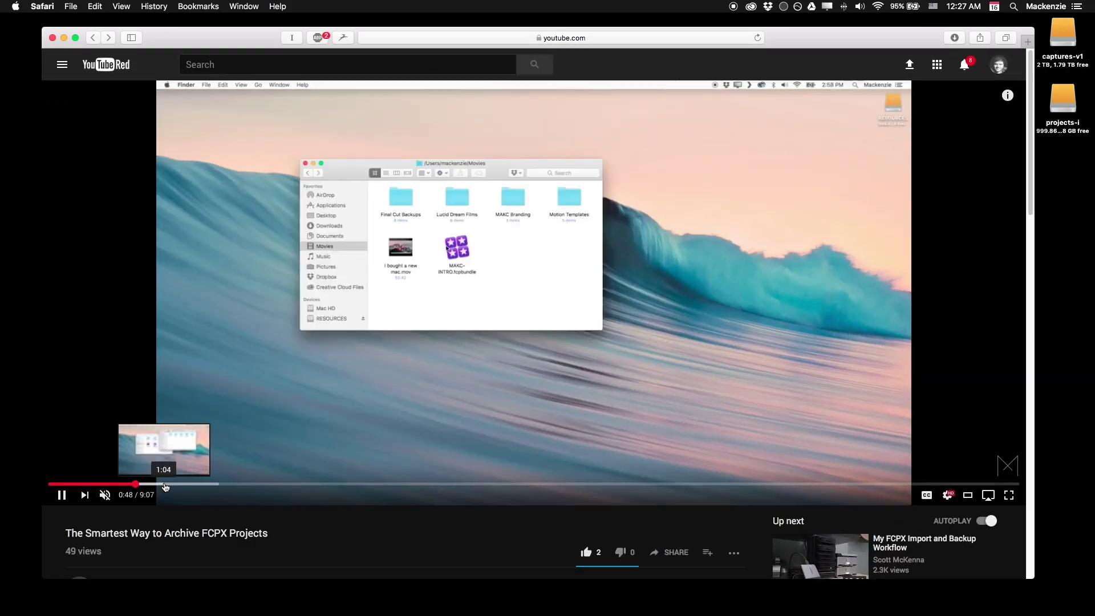
key("space")
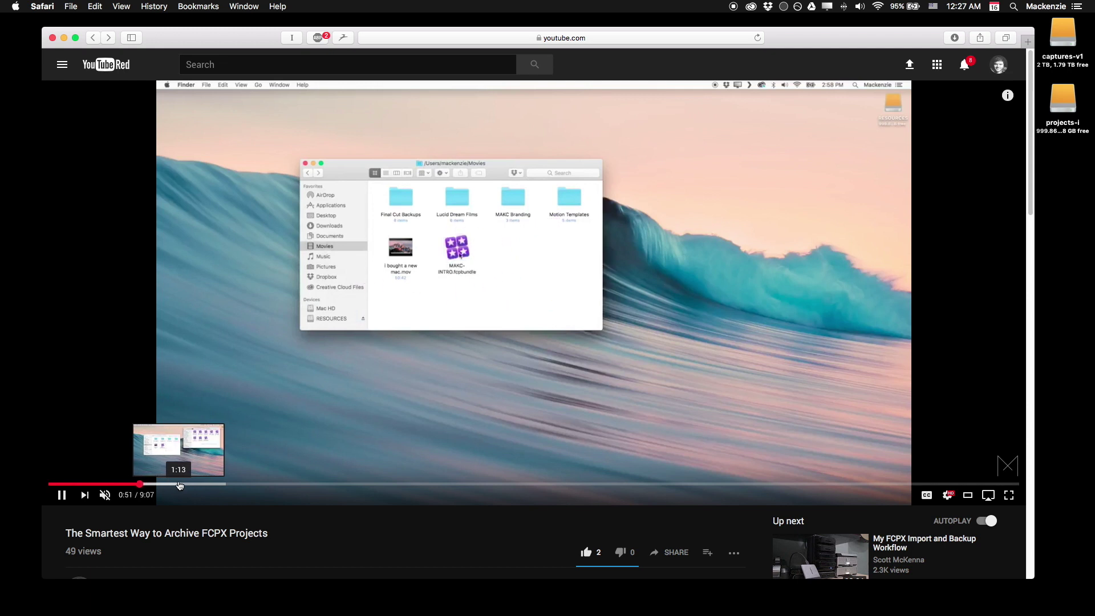
left_click(192, 483)
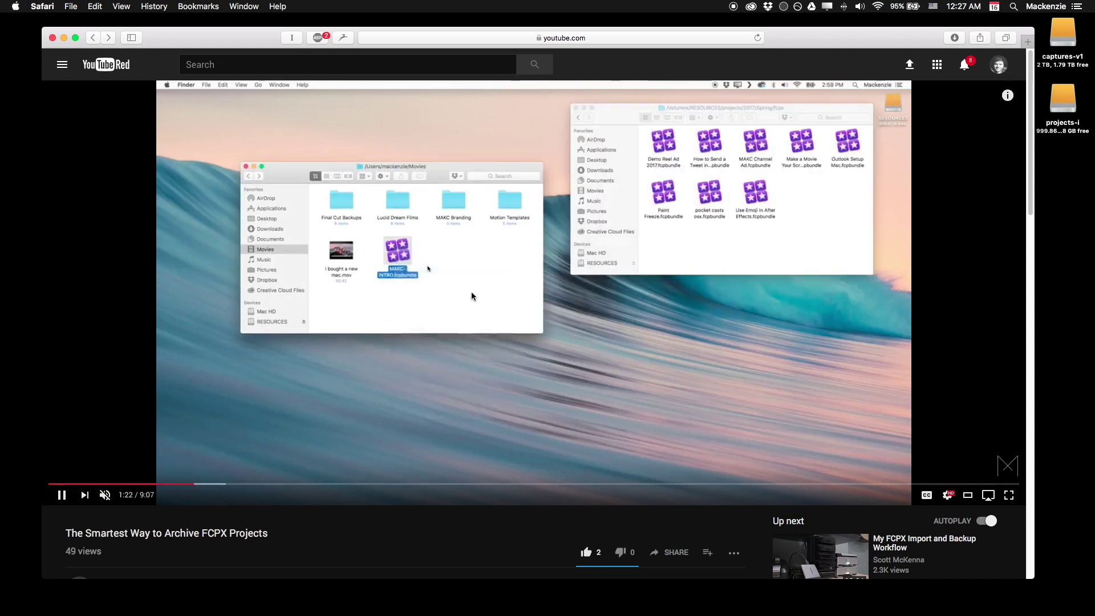
left_click(63, 495)
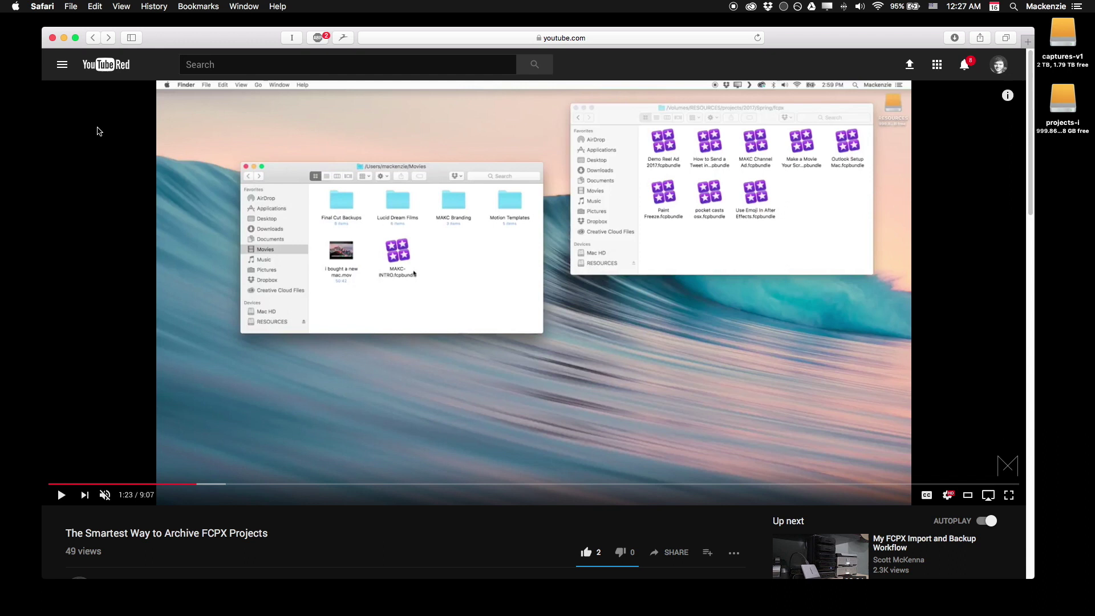
In Finder, open The Shining Backwards Edit project folder and select its library bundle.
left_click(64, 38)
left_click(229, 230)
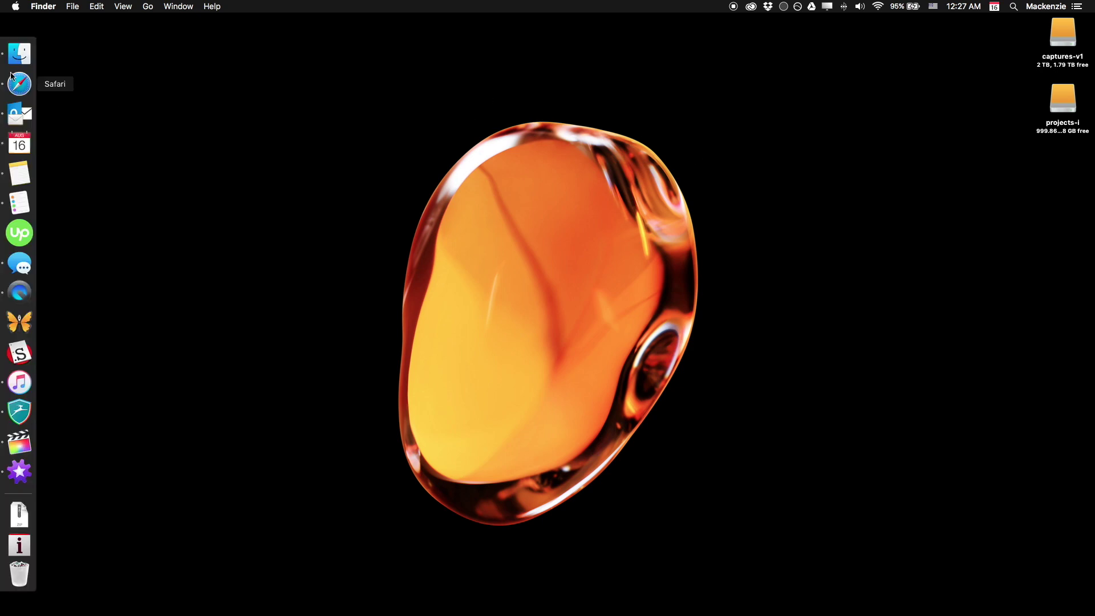
left_click(11, 75)
left_click(17, 52)
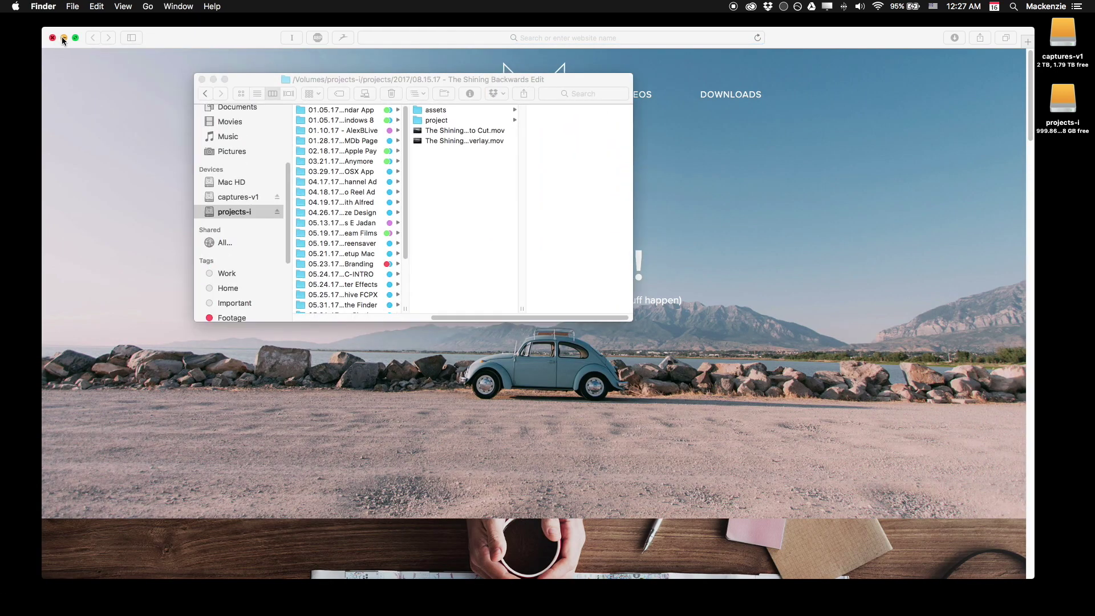
left_click(64, 38)
left_click(465, 121)
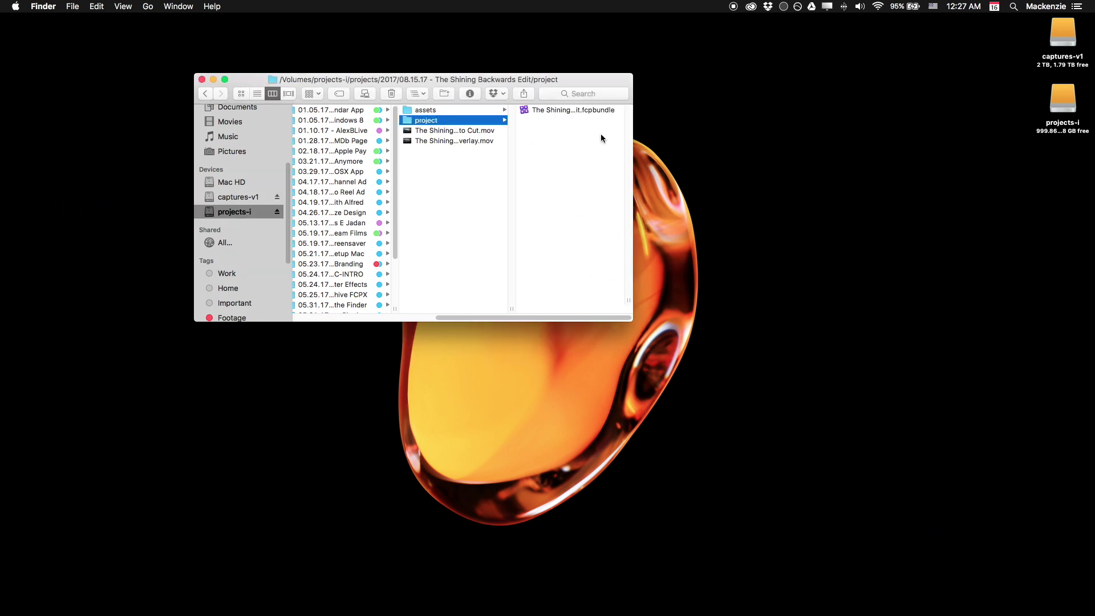
left_click(569, 114)
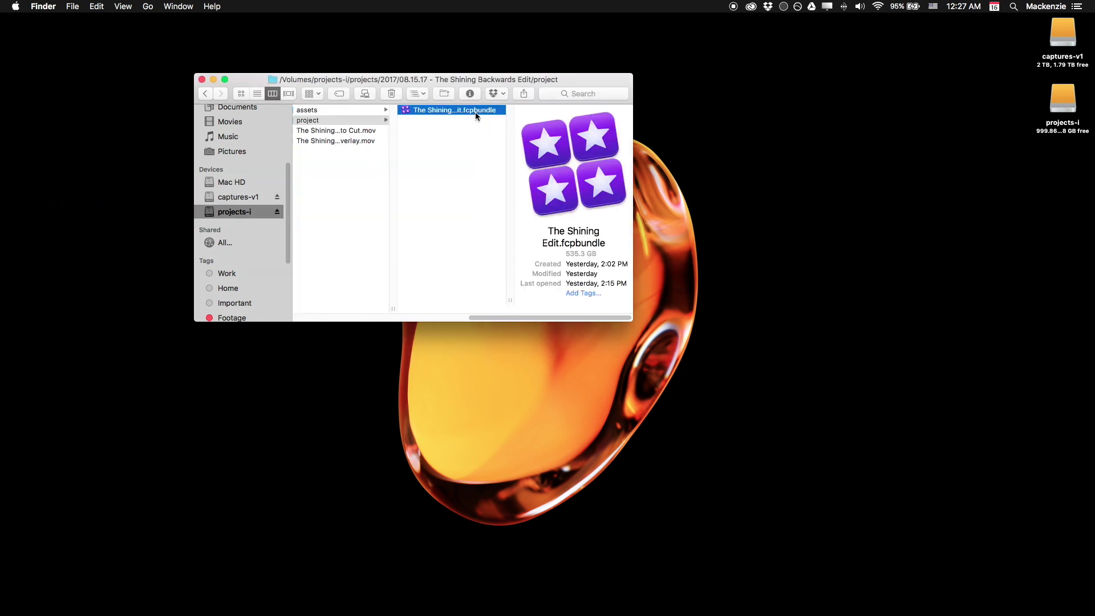
Browse the bundle's package contents into Motion Templates and the Overlay event folder.
right_click(474, 112)
left_click(605, 138)
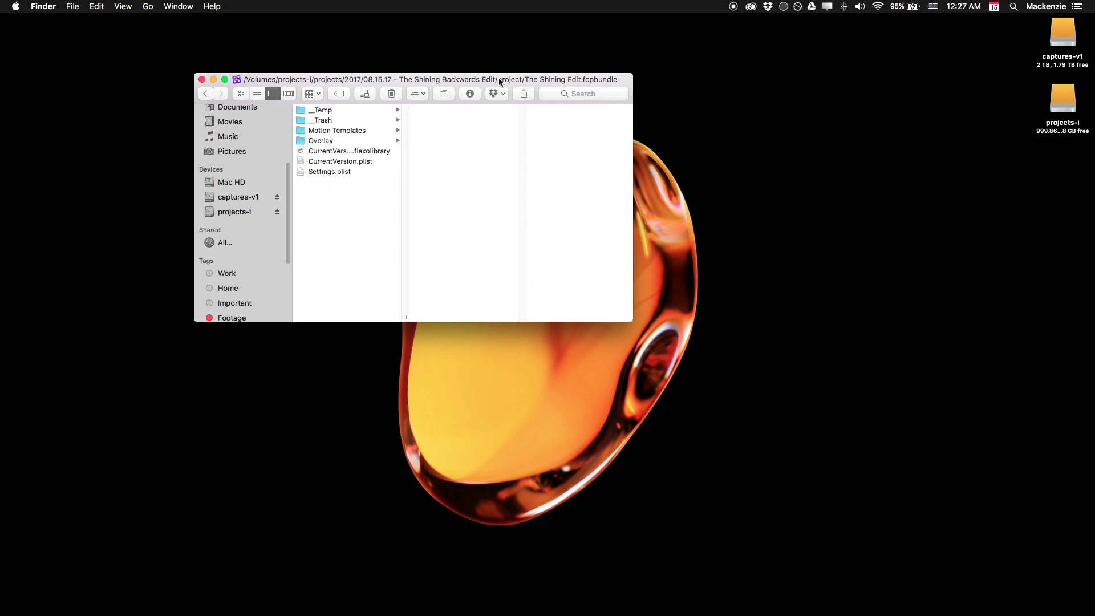
left_click_drag(499, 82, 665, 98)
left_click(487, 146)
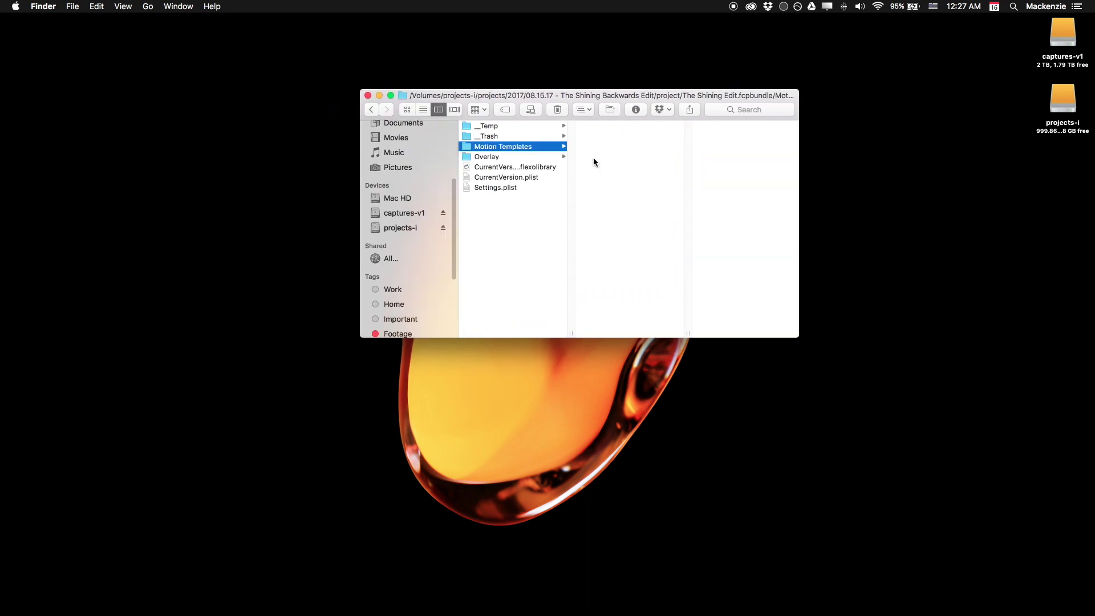
left_click(515, 157)
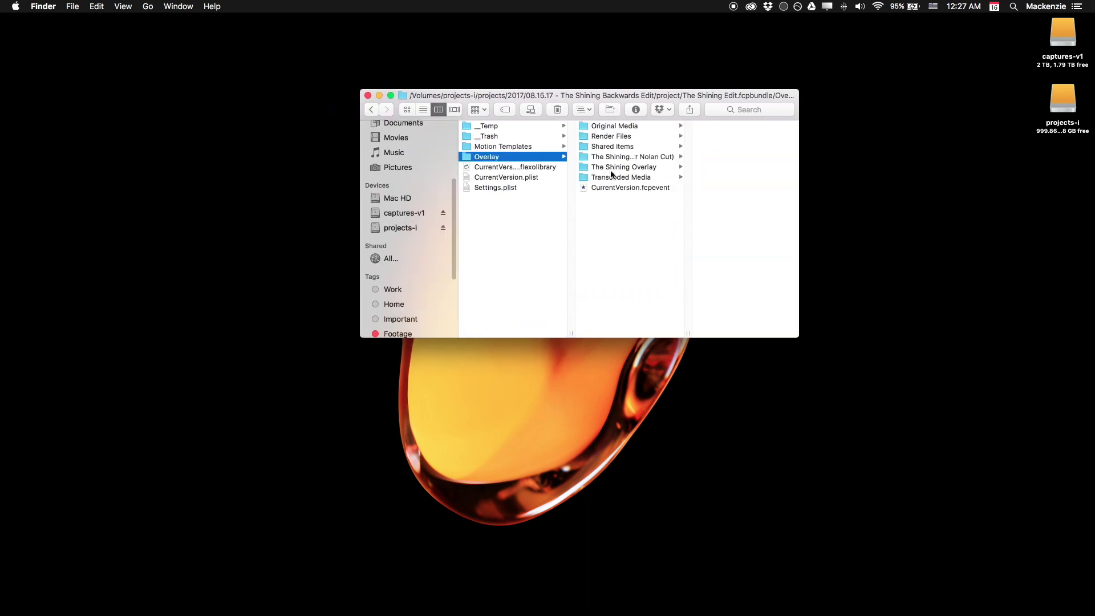
left_click_drag(624, 101, 434, 103)
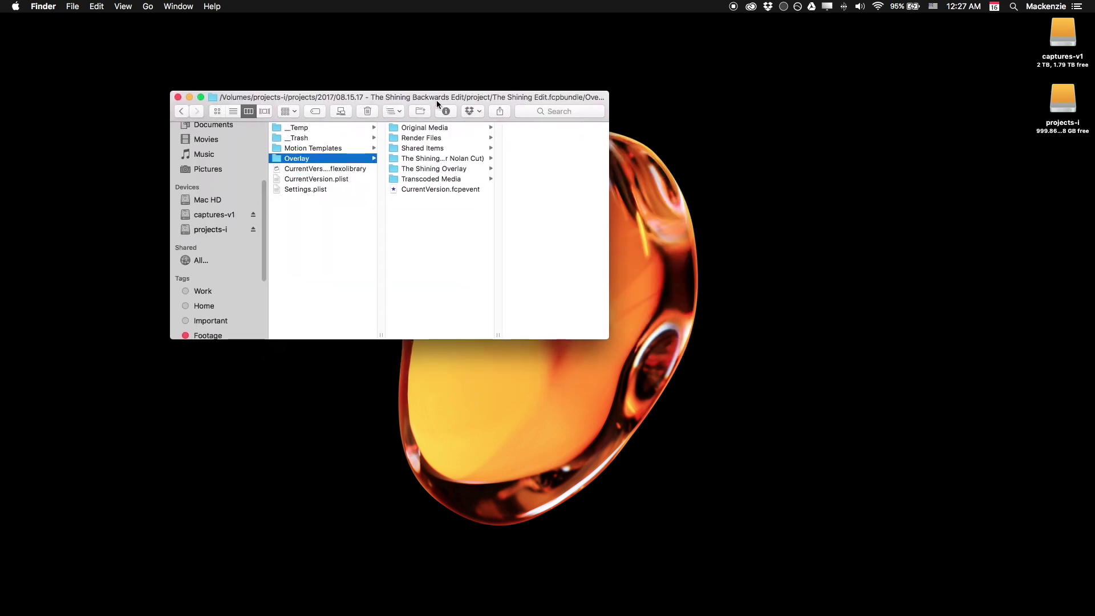
Go back to the project folder and select The Shining Edit bundle showing 535.3 GB.
left_click(184, 117)
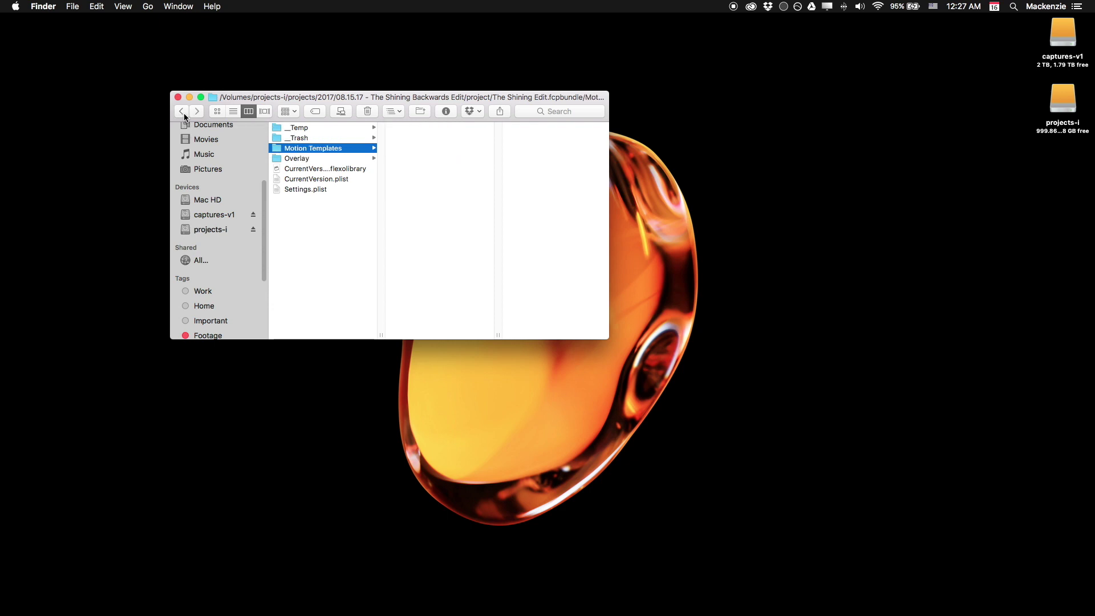
left_click(185, 116)
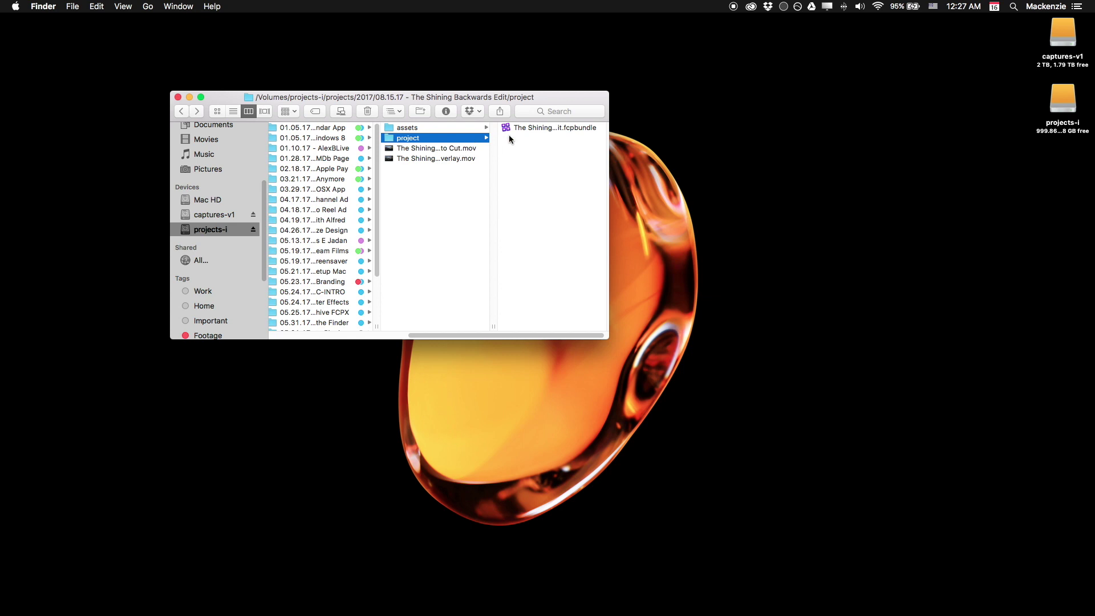
left_click(524, 128)
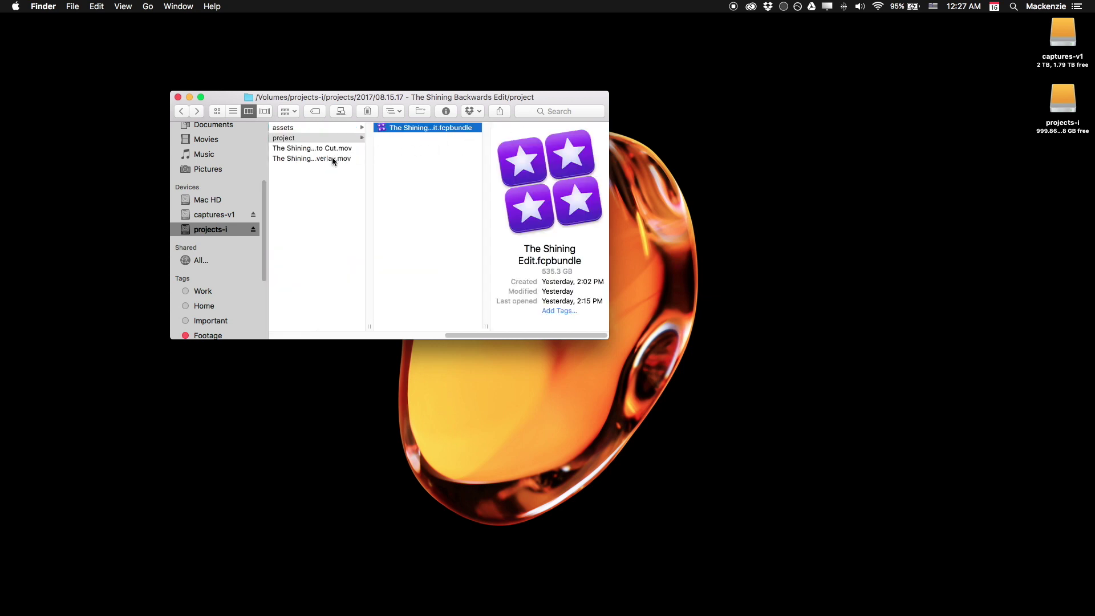
left_click(648, 211)
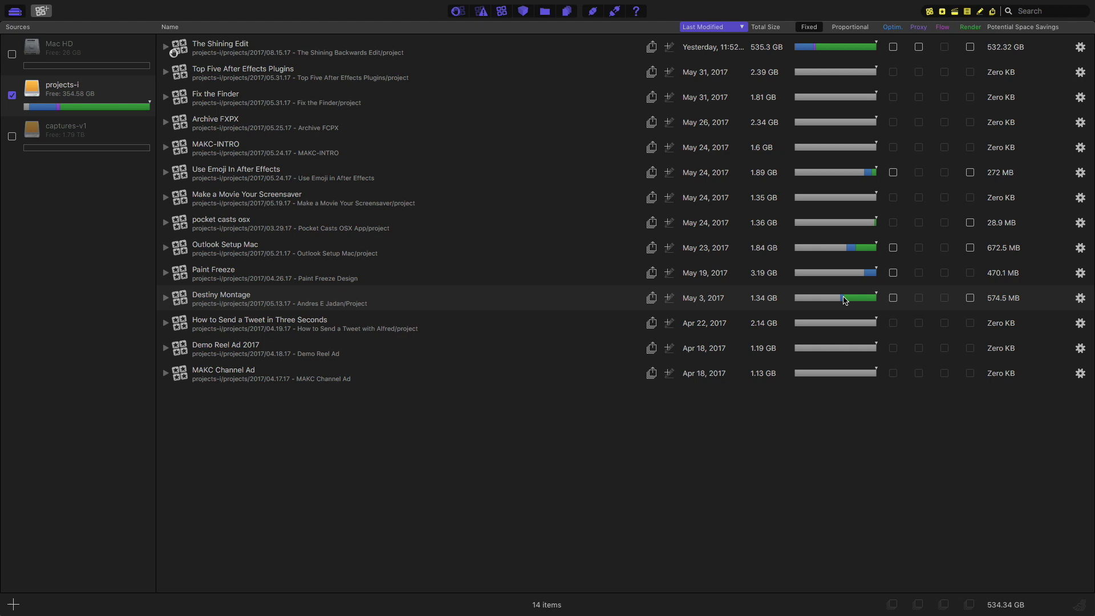
Try selecting several libraries, then select only The Shining Edit with 532.32 GB of savings.
left_click(883, 138)
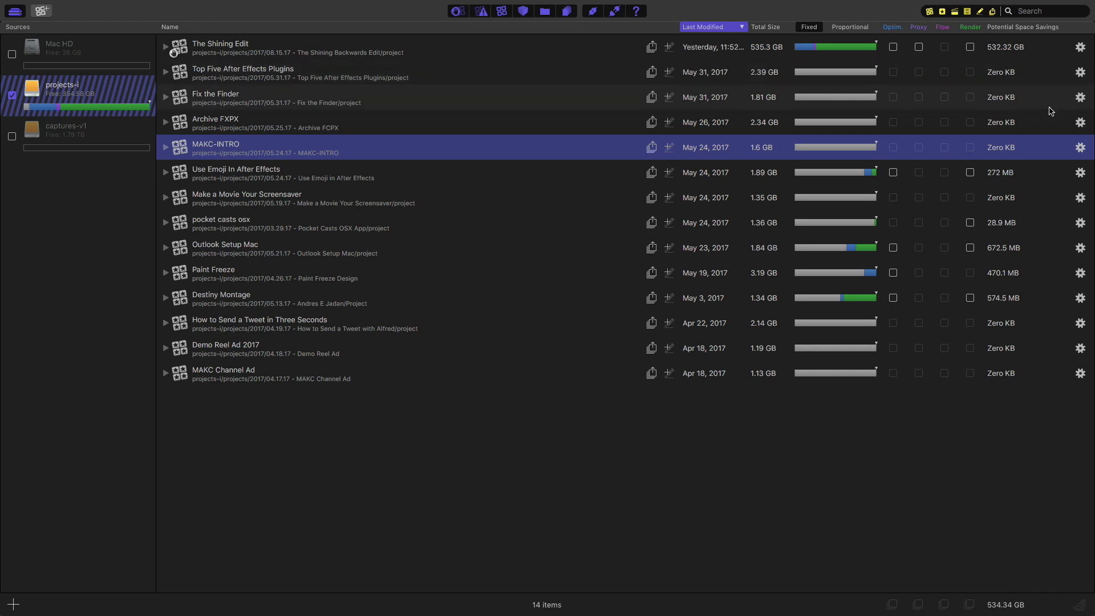
left_click(912, 476)
left_click(914, 325)
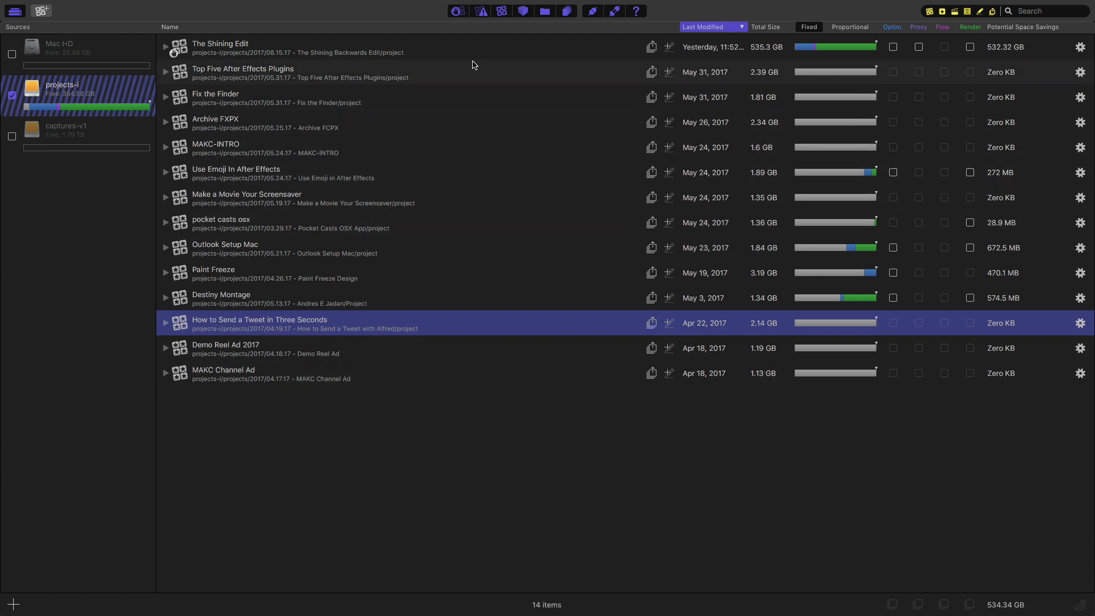
left_click(406, 72)
left_click(312, 172, "shift")
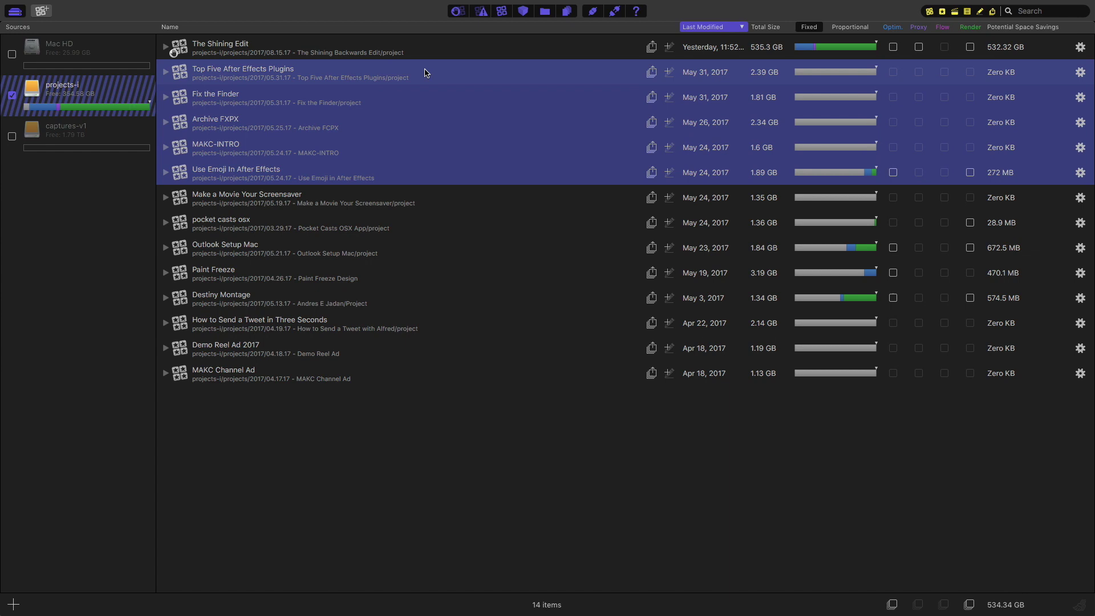
left_click(447, 55)
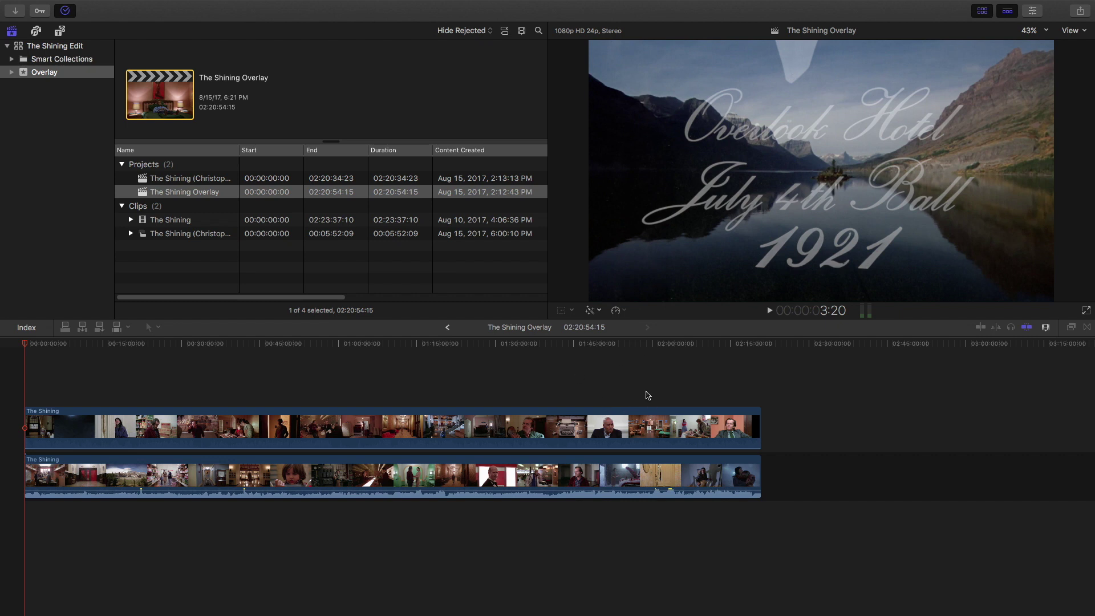
Select both clips in The Shining Overlay timeline, then switch back to Final Cut Library Manager.
left_click_drag(811, 389, 890, 463)
key("ctrl+Left")
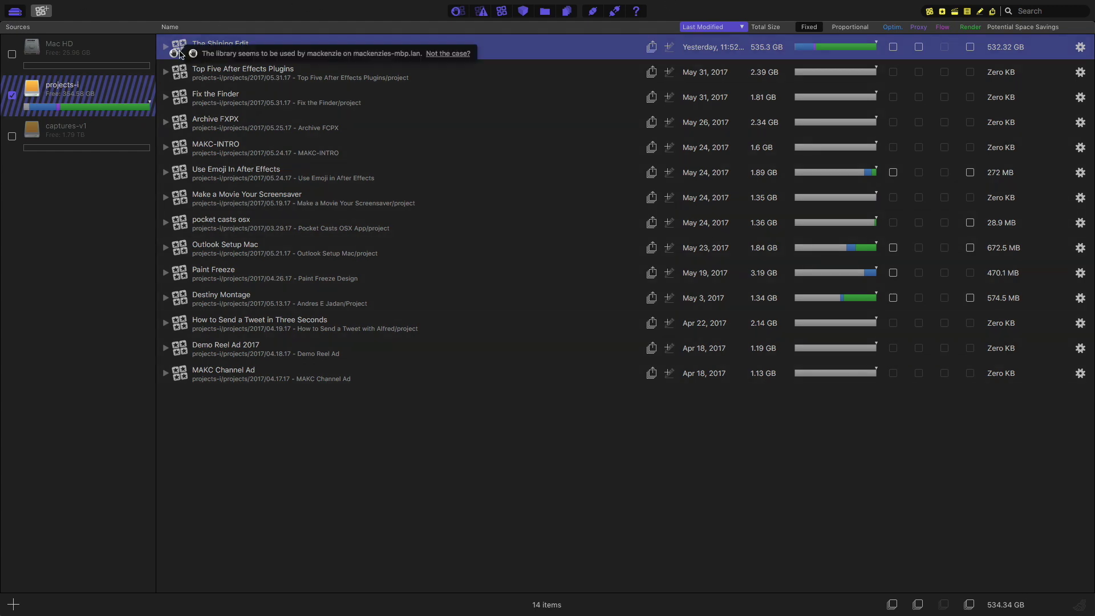
Glance at The Shining project folder on the desktop, then return to the full-screen library list.
mouse_move(175, 52)
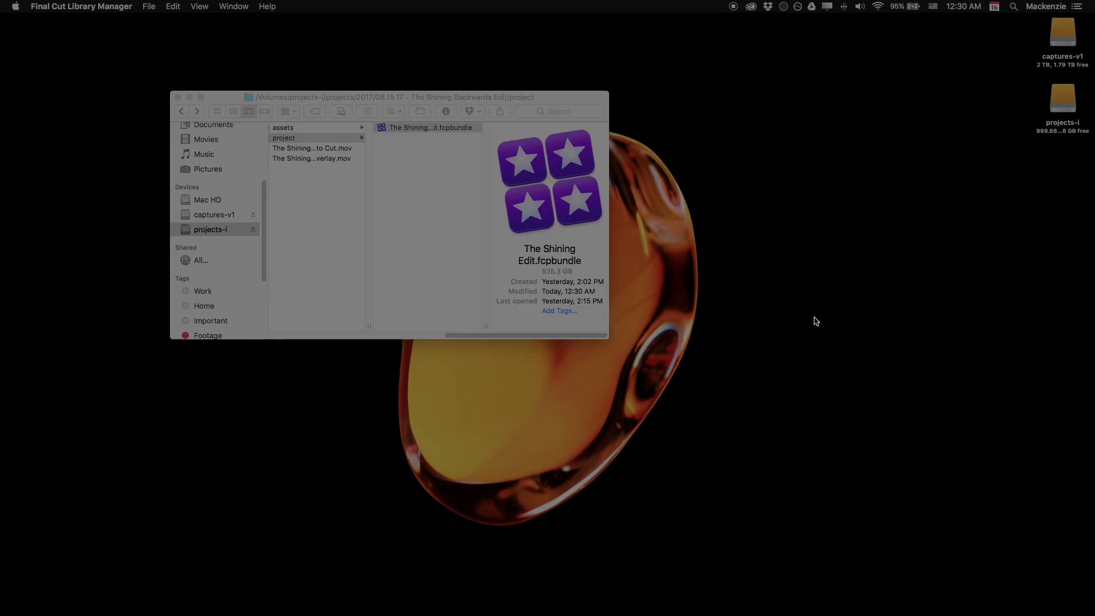
key("ctrl+Left")
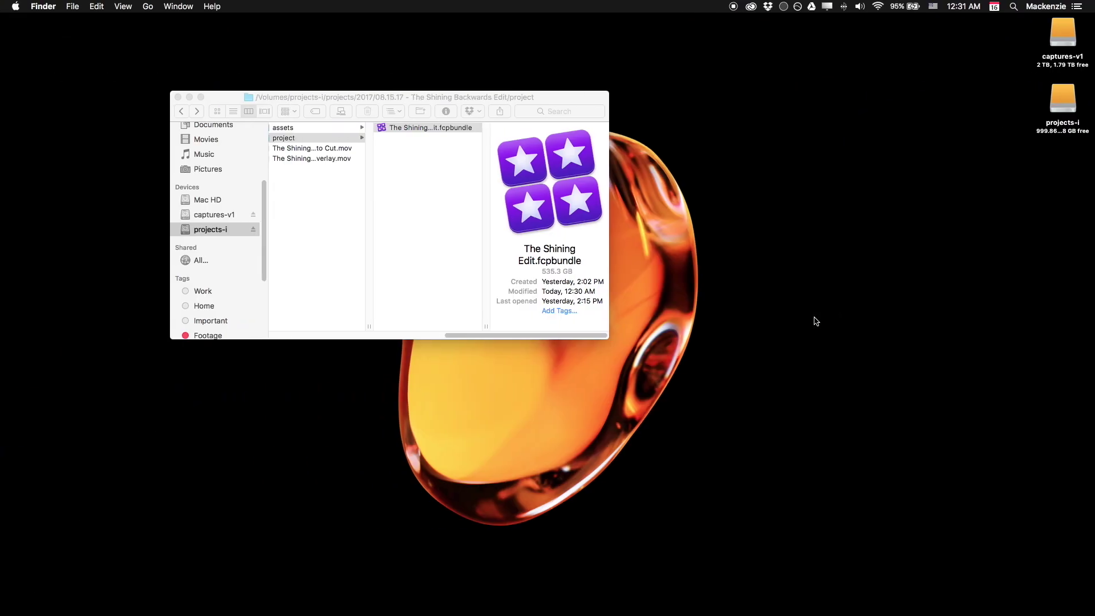
key("ctrl+Right")
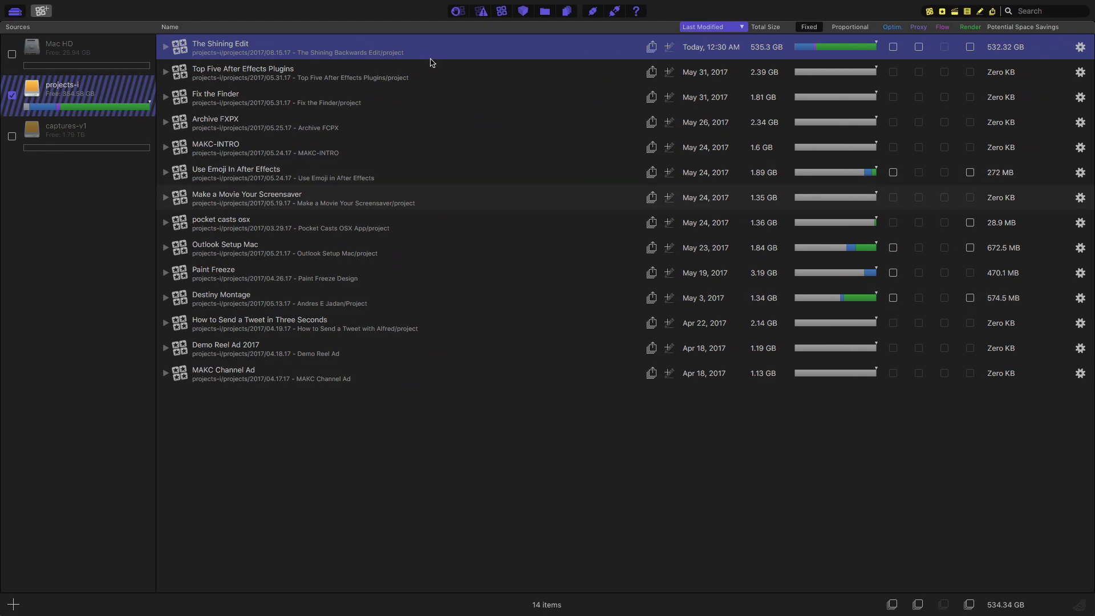
left_click_drag(704, 503, 128, 194)
left_click(106, 230)
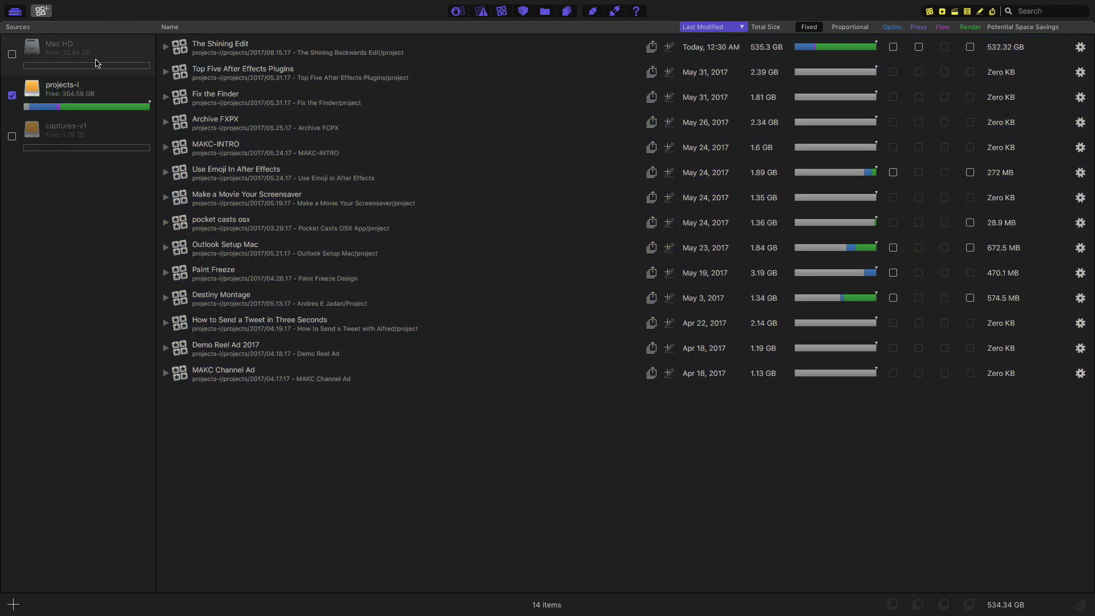
left_click(70, 101)
left_click(848, 518)
mouse_move(819, 253)
left_click(850, 28)
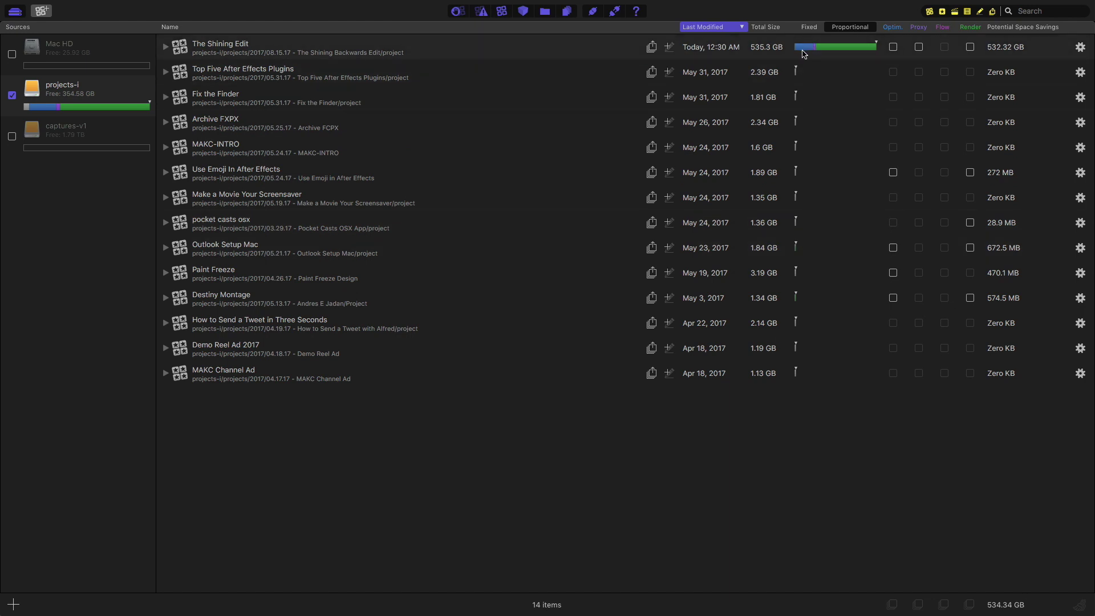
left_click(296, 56)
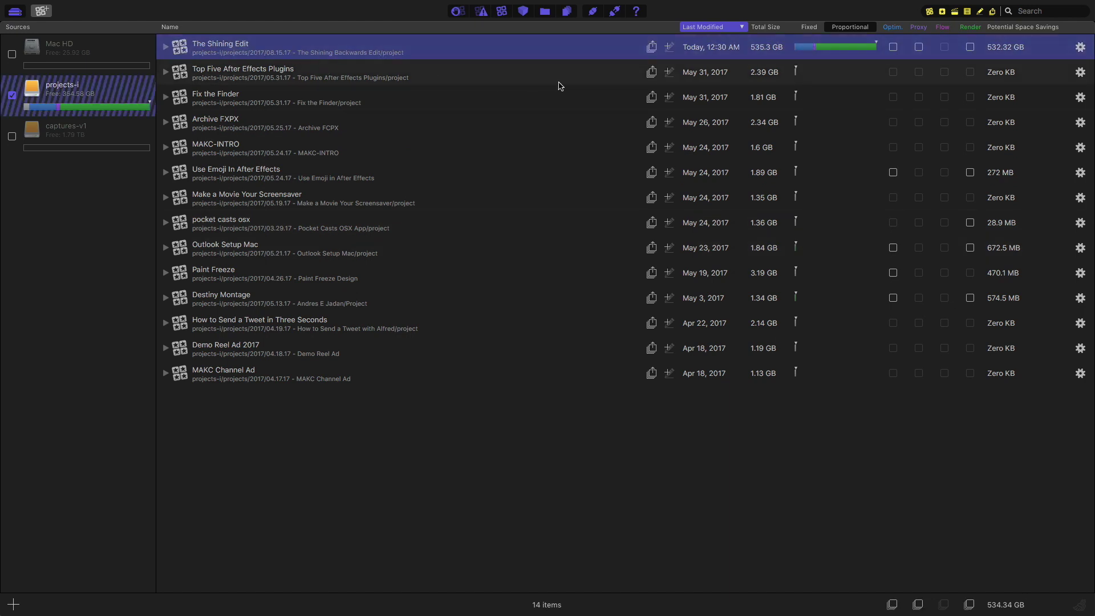
left_click(775, 467)
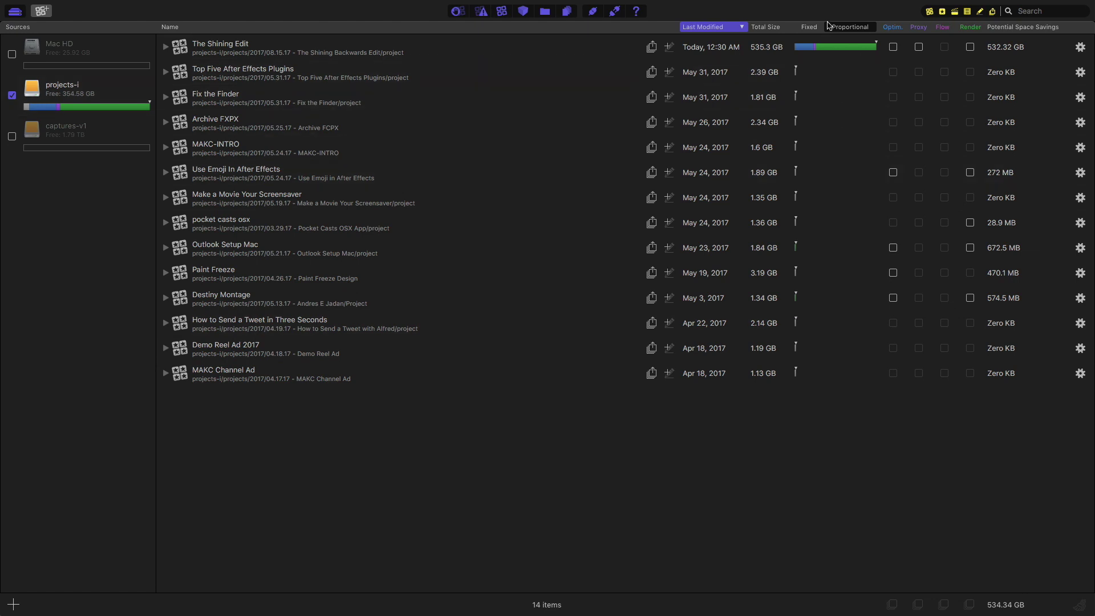
left_click(809, 27)
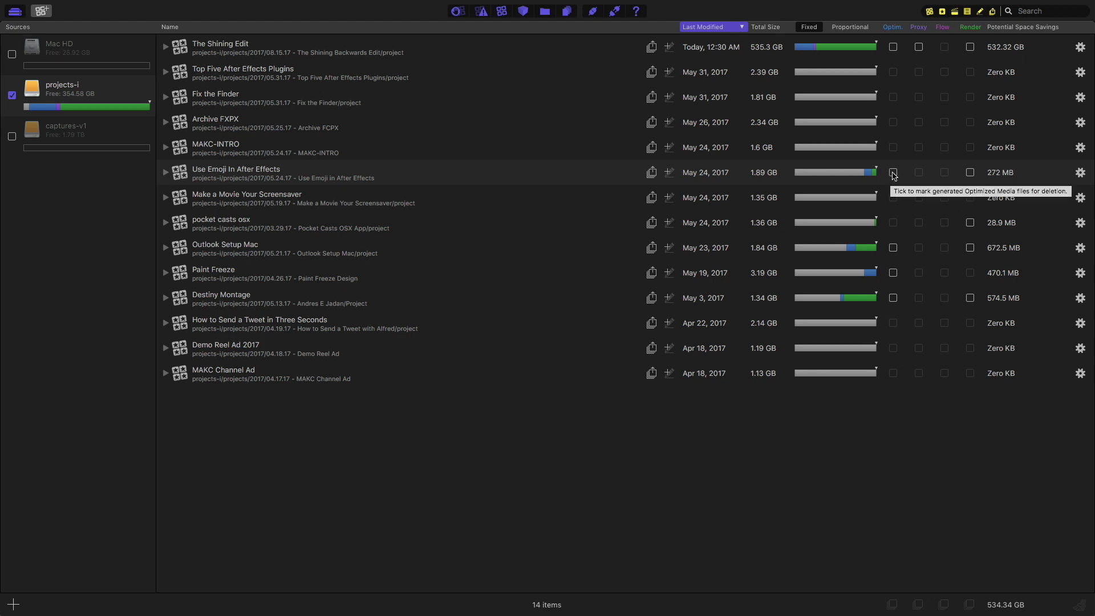
Select the Use Emoji, pocket casts osx, Outlook Setup Mac and Destiny Montage libraries in turn.
left_click(411, 186)
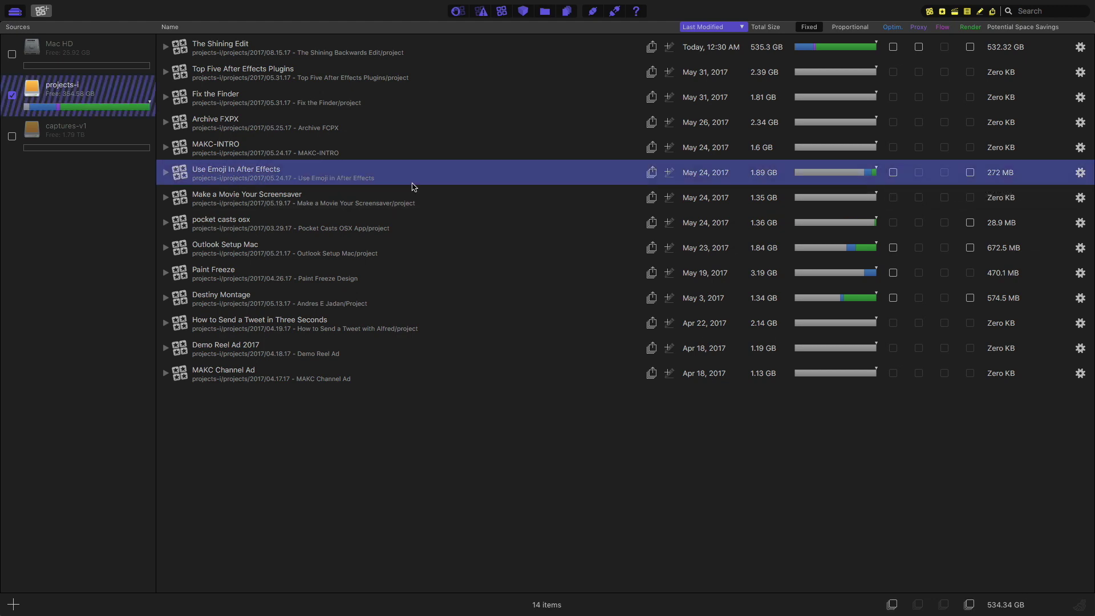
left_click(901, 229)
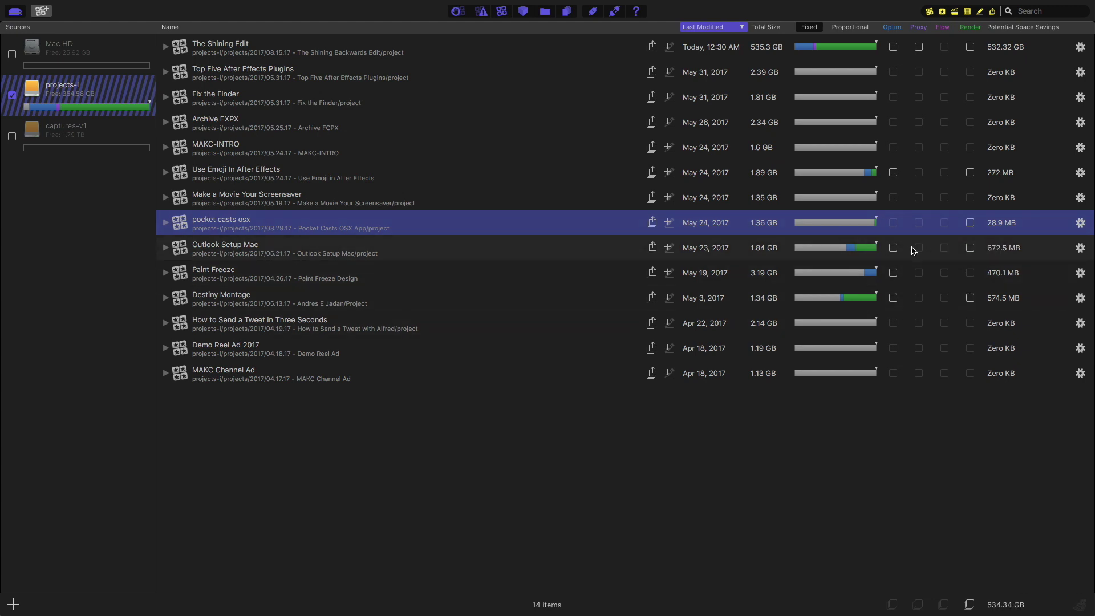
left_click(956, 253)
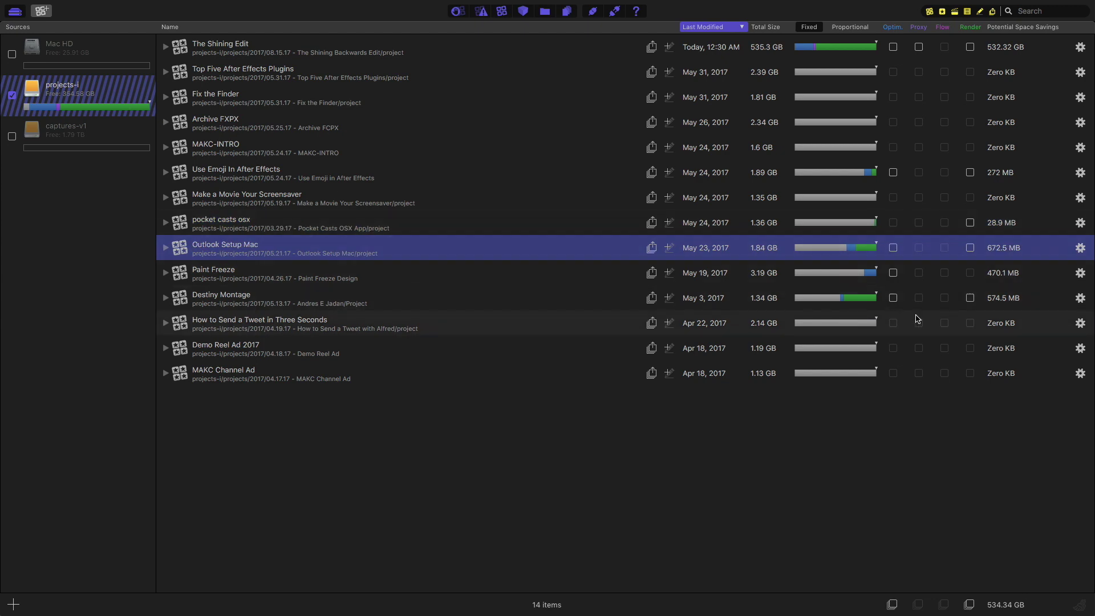
left_click(933, 305)
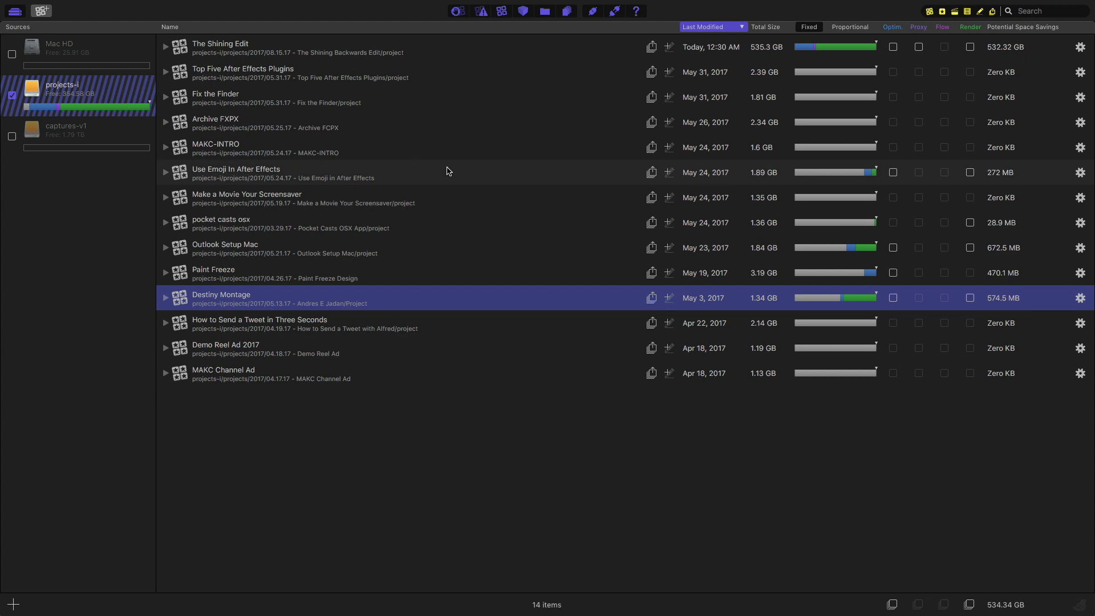
left_click(548, 179)
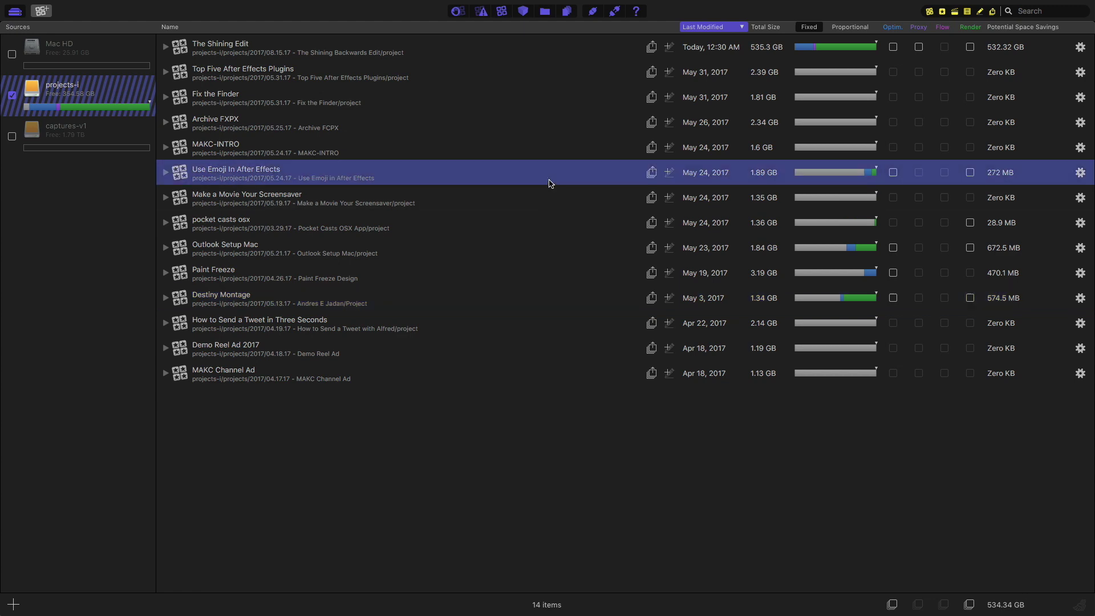
Mark optimized and render files in the five smaller libraries for deletion, 2.02 GB total.
left_click(893, 173)
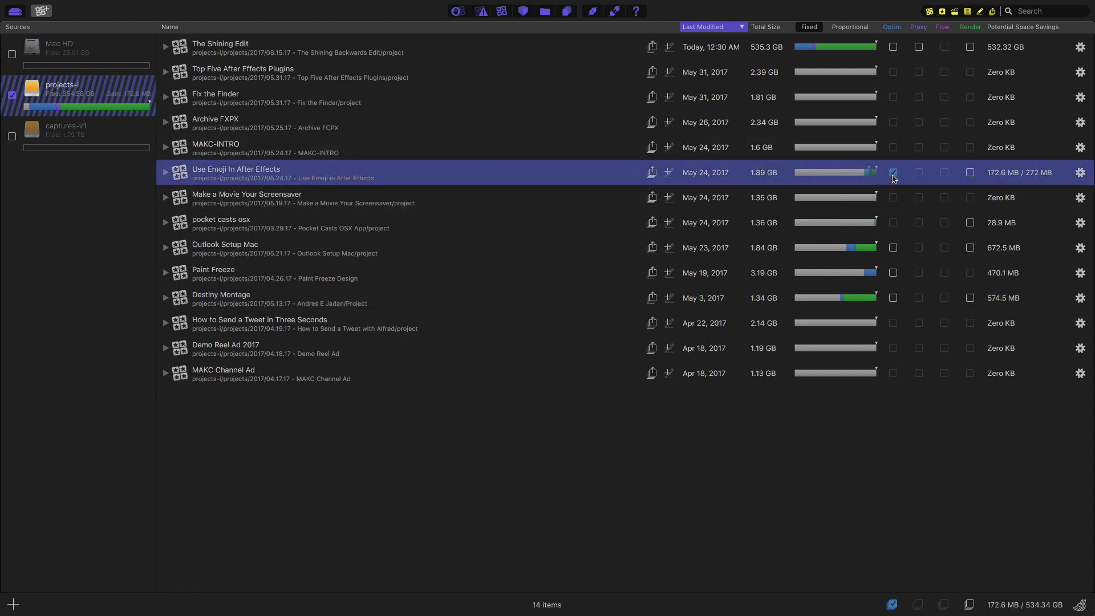
left_click(892, 248)
left_click(893, 273)
left_click(893, 298)
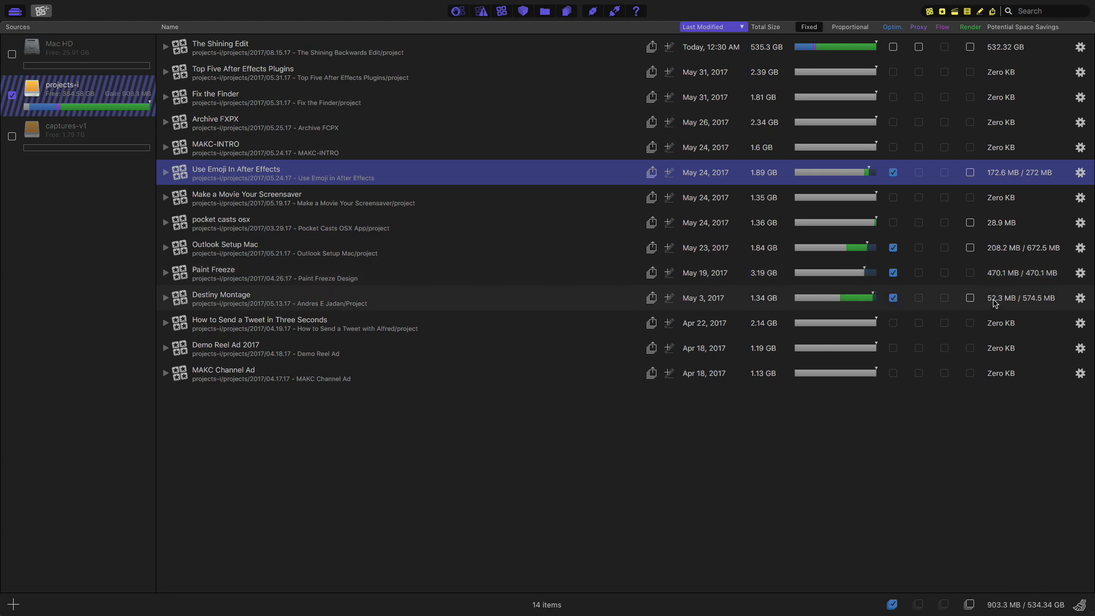
left_click(970, 297)
left_click(970, 247)
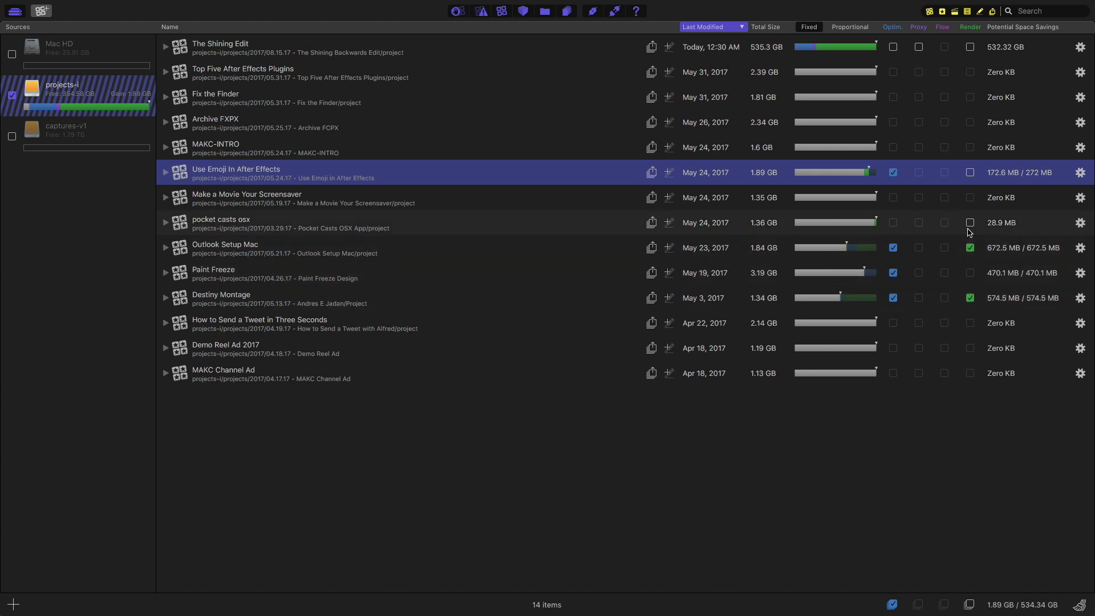
left_click(970, 222)
left_click(969, 174)
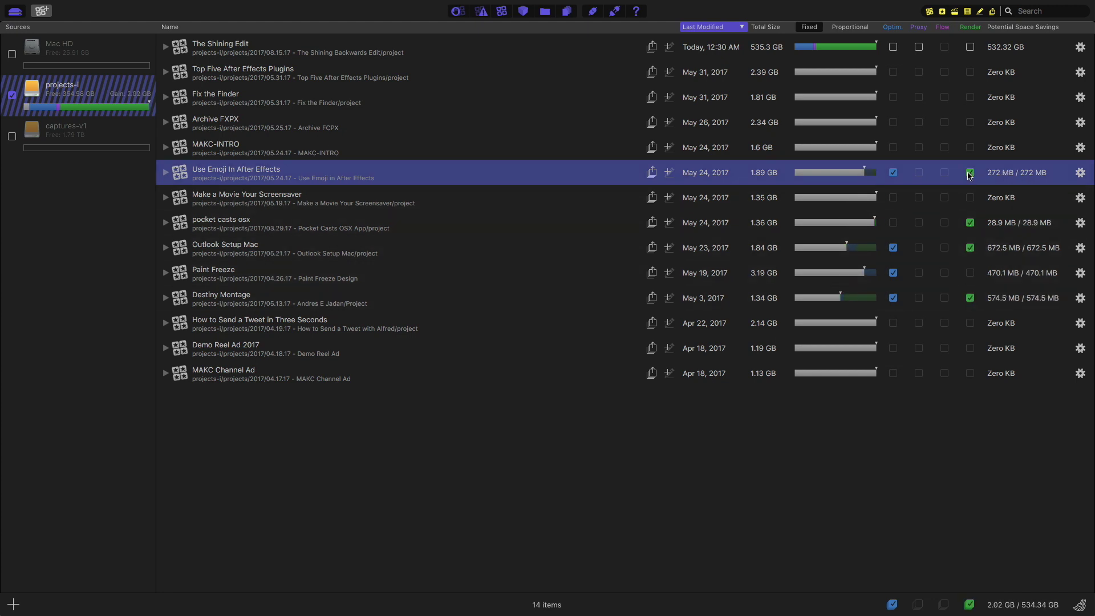
Delete the 2.02 GB of generated files completely, then select MAKC Channel Ad through Fix the Finder.
left_click(1080, 607)
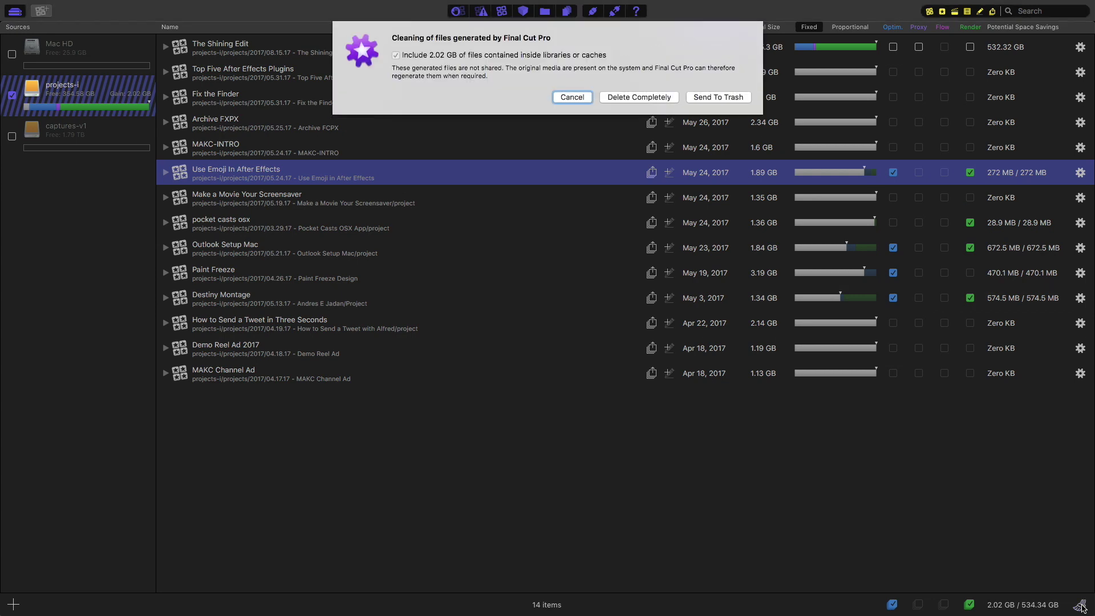
left_click(653, 98)
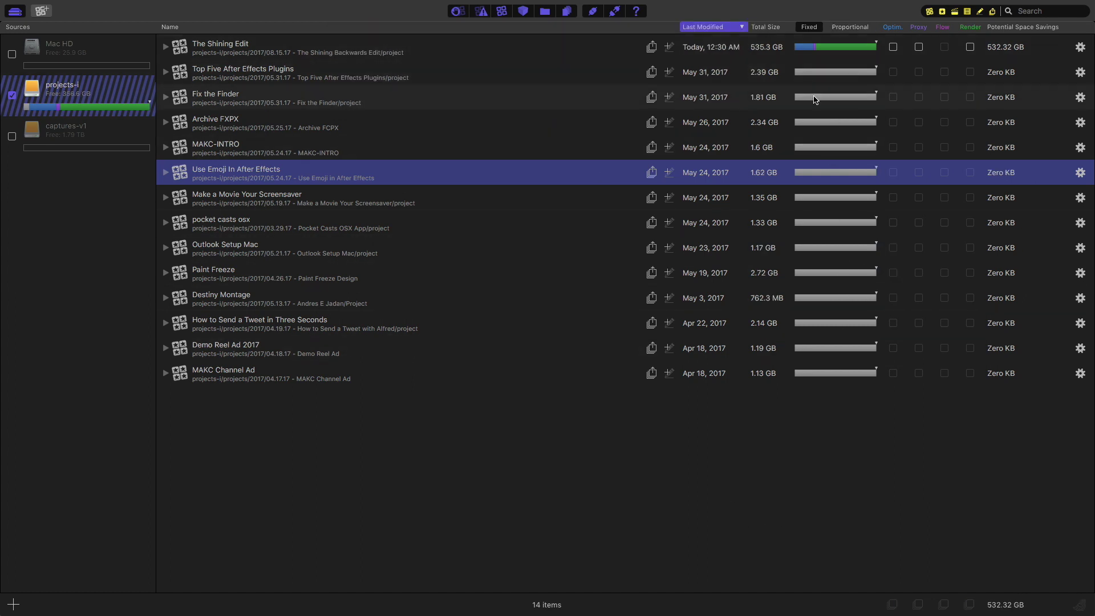
left_click_drag(896, 487, 783, 525)
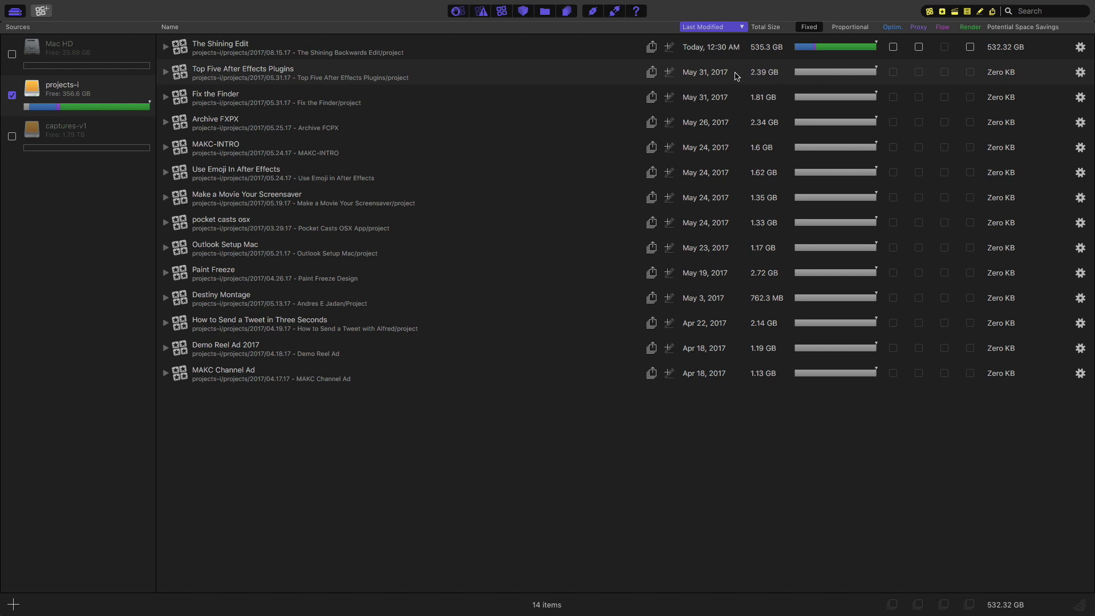
left_click(278, 54)
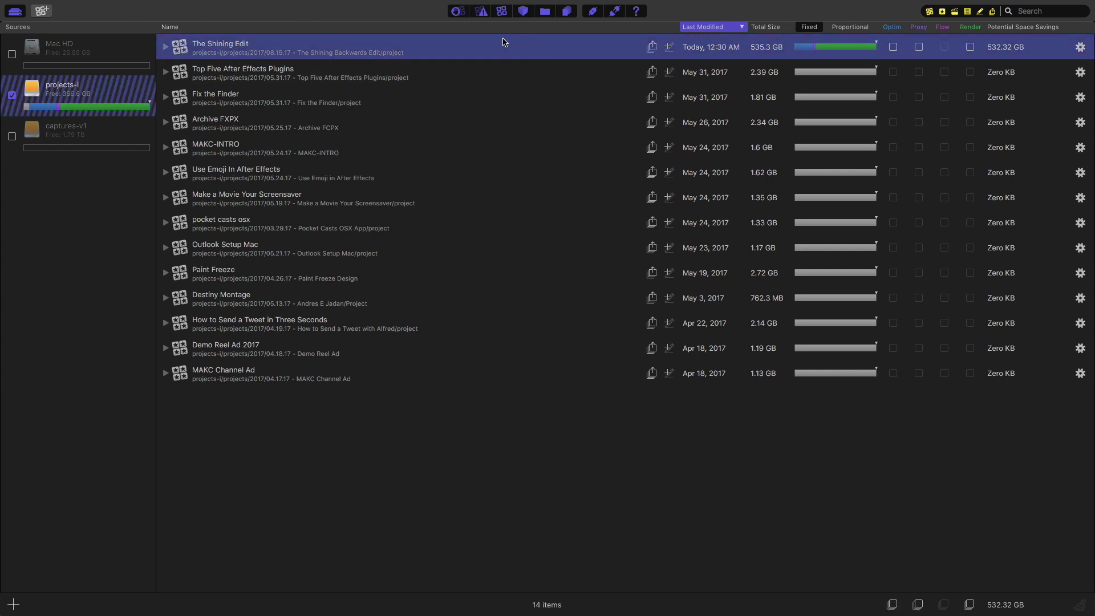
key("Right")
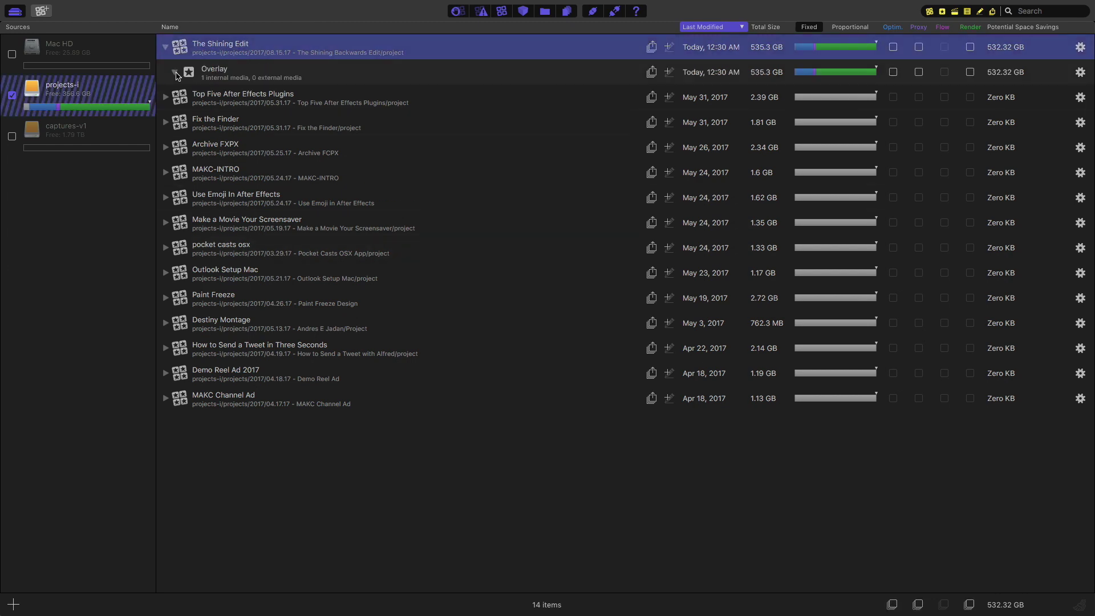
left_click(175, 73)
left_click(308, 96)
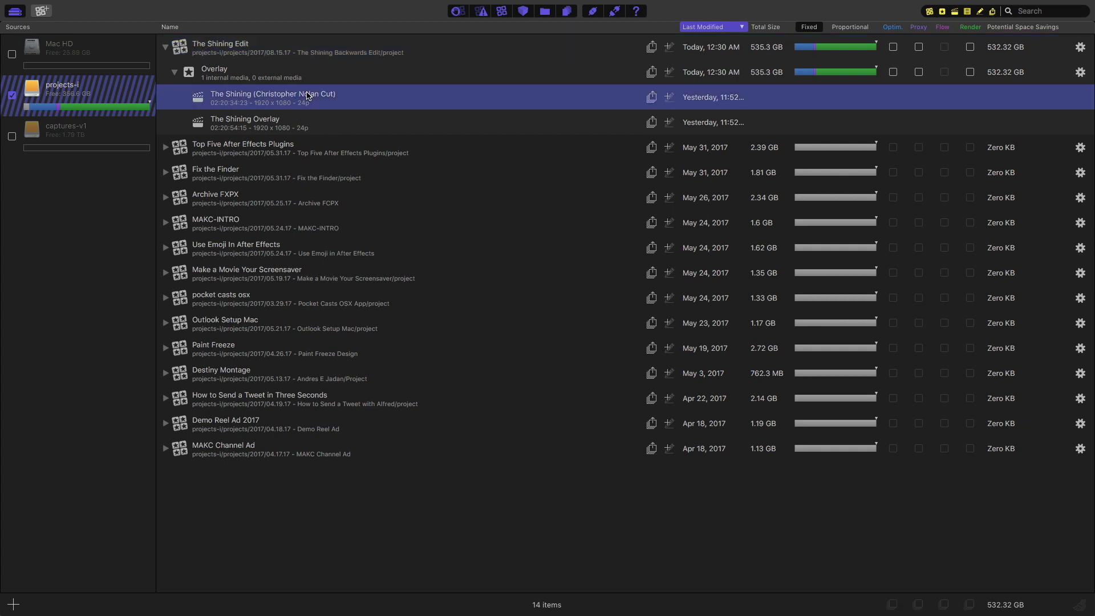
left_click(304, 131)
left_click(309, 107)
left_click(302, 145)
left_click(295, 122)
left_click(294, 110)
left_click(295, 127)
left_click(300, 99)
left_click(305, 123)
left_click(311, 104)
left_click(174, 72)
left_click(166, 47)
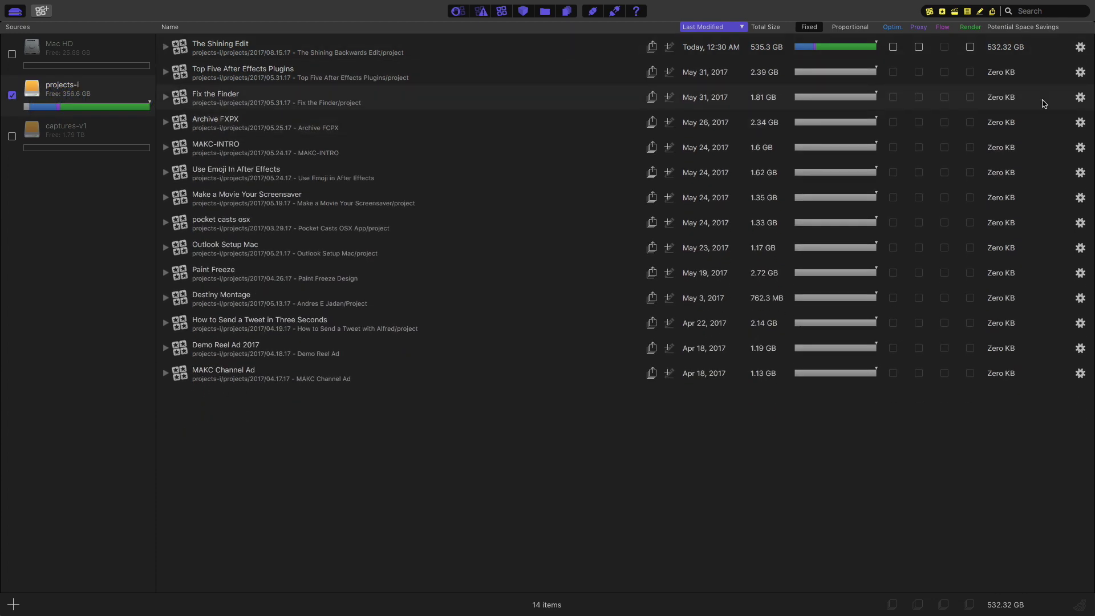
Mark The Shining Edit's optimized, proxy and render files and delete them completely.
left_click(893, 47)
left_click(918, 47)
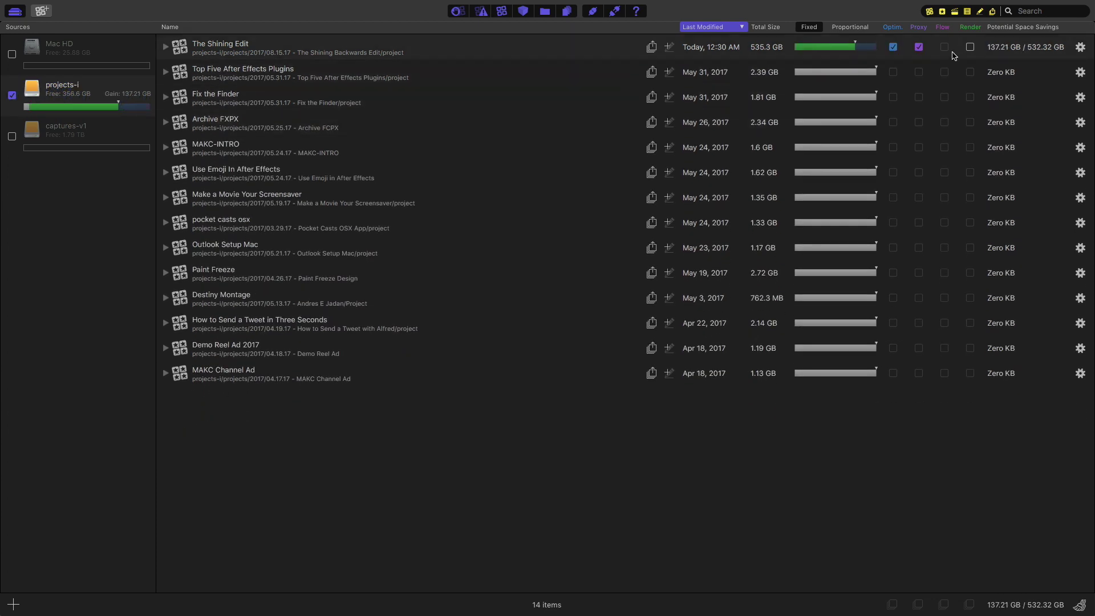
left_click(969, 48)
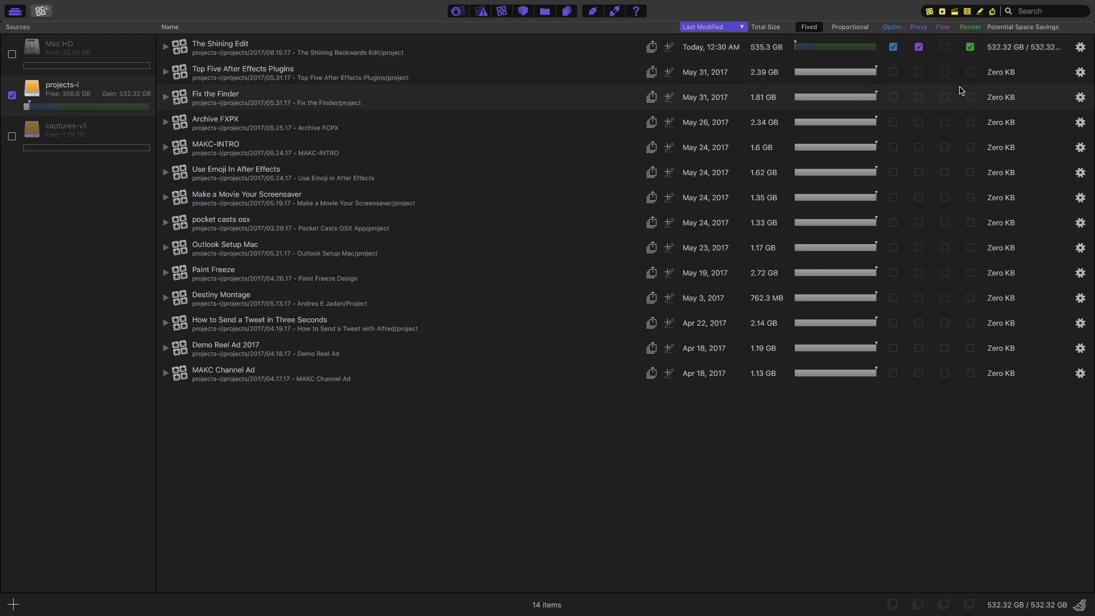
left_click(1077, 606)
left_click(620, 101)
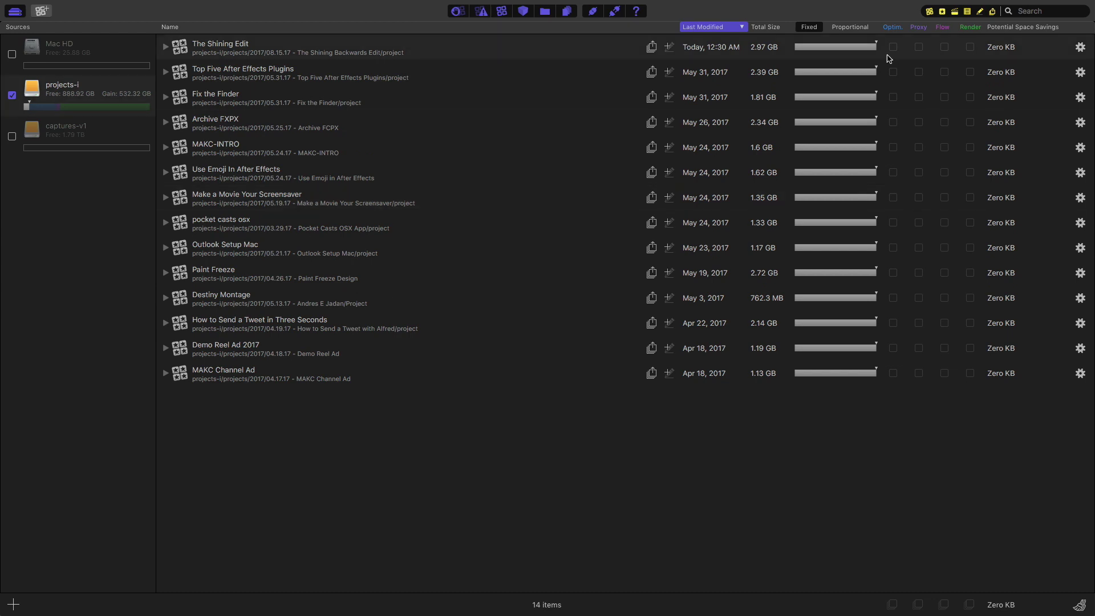
Select The Shining Edit, then bring Outlook to the front from the Dock.
left_click(783, 50)
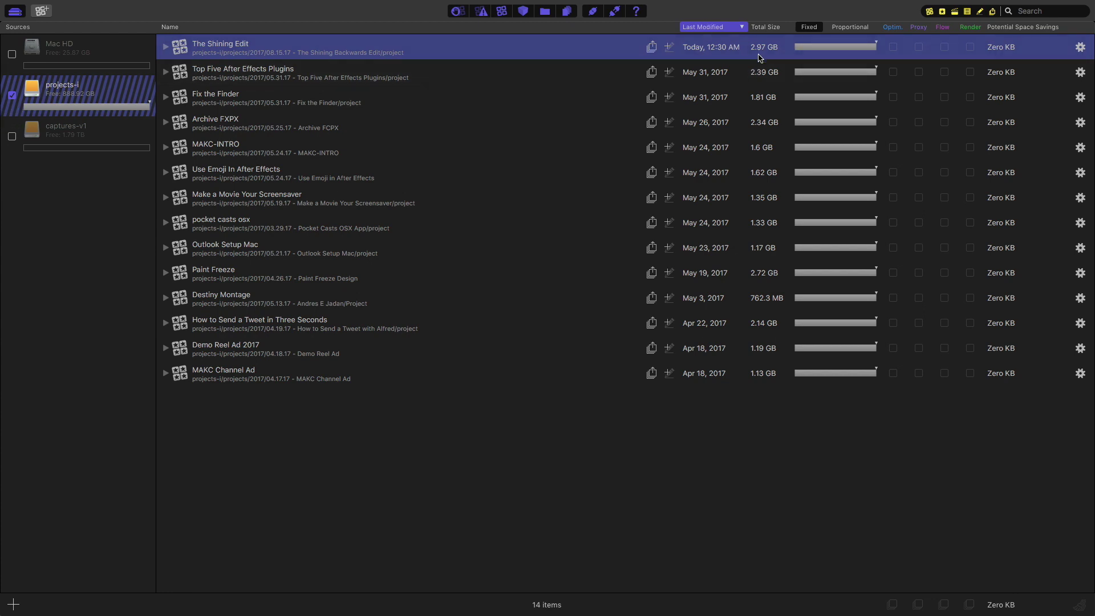
mouse_move(6, 3)
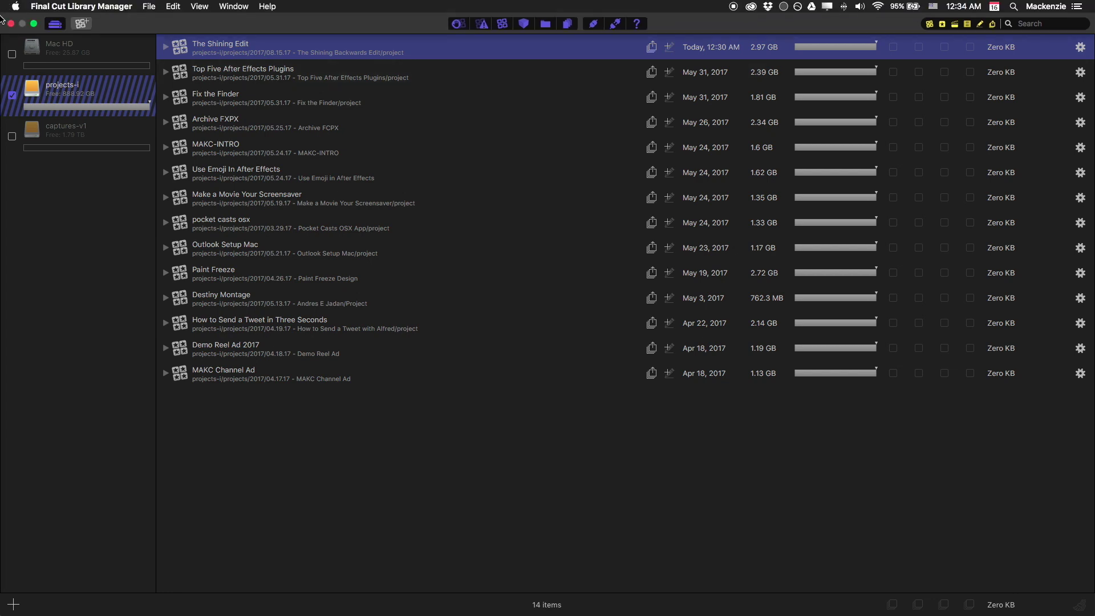
left_click(13, 120)
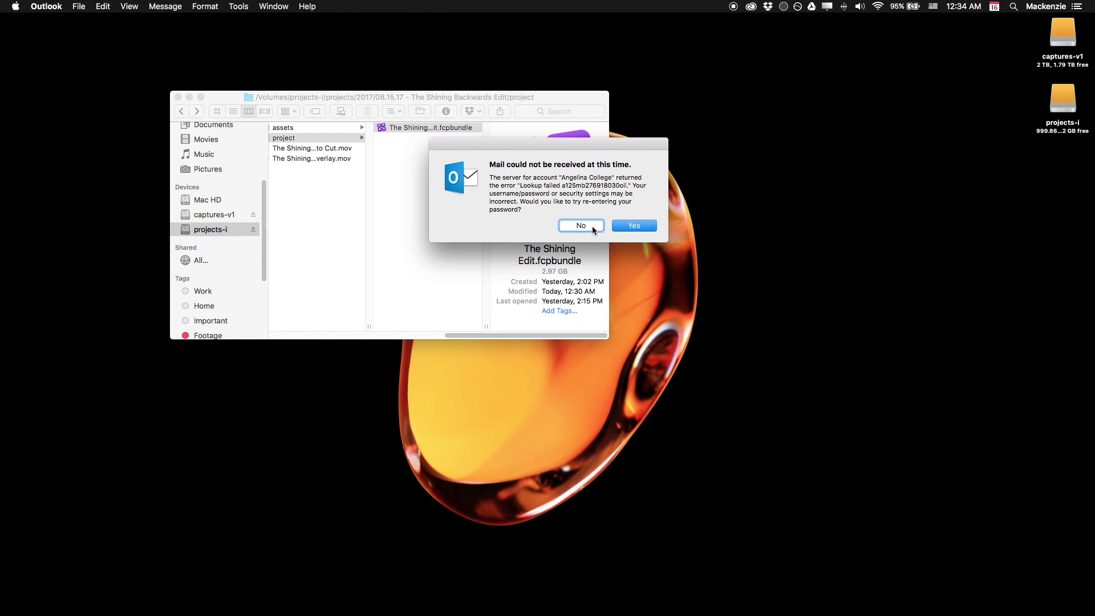
Decline Outlook's password prompt, compare Paint Freeze and The Shining Edit with proportional bars, then restore Fixed.
left_click(580, 226)
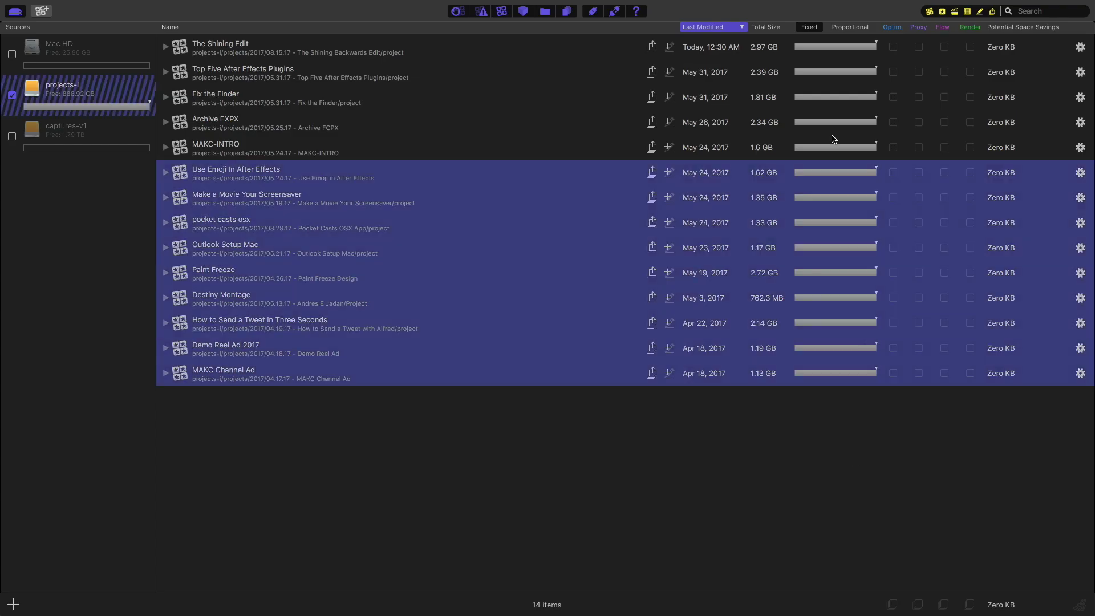
left_click(848, 28)
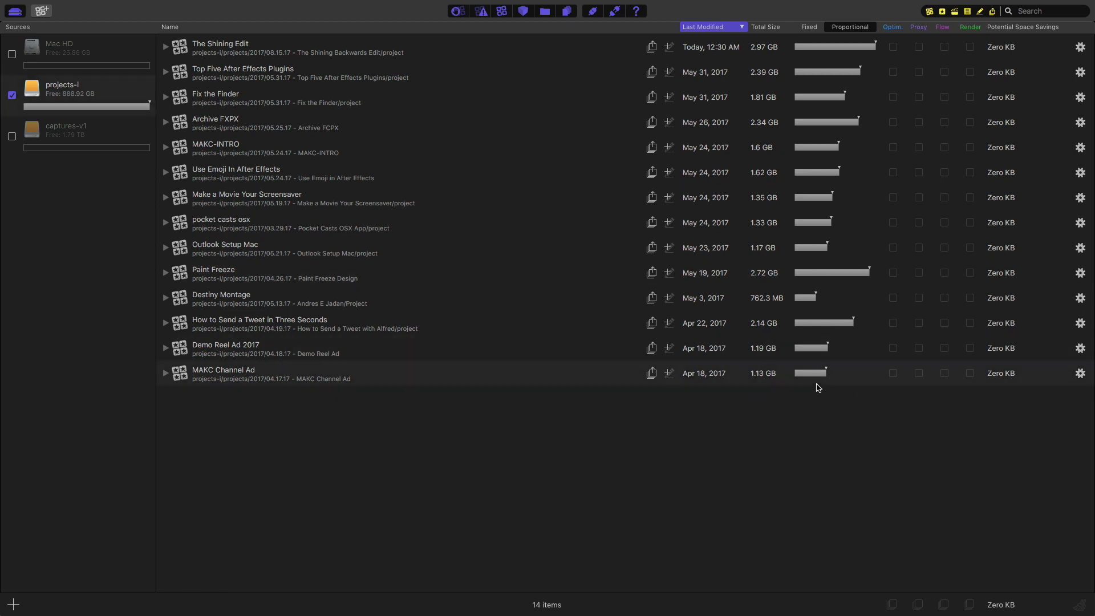
left_click(744, 279)
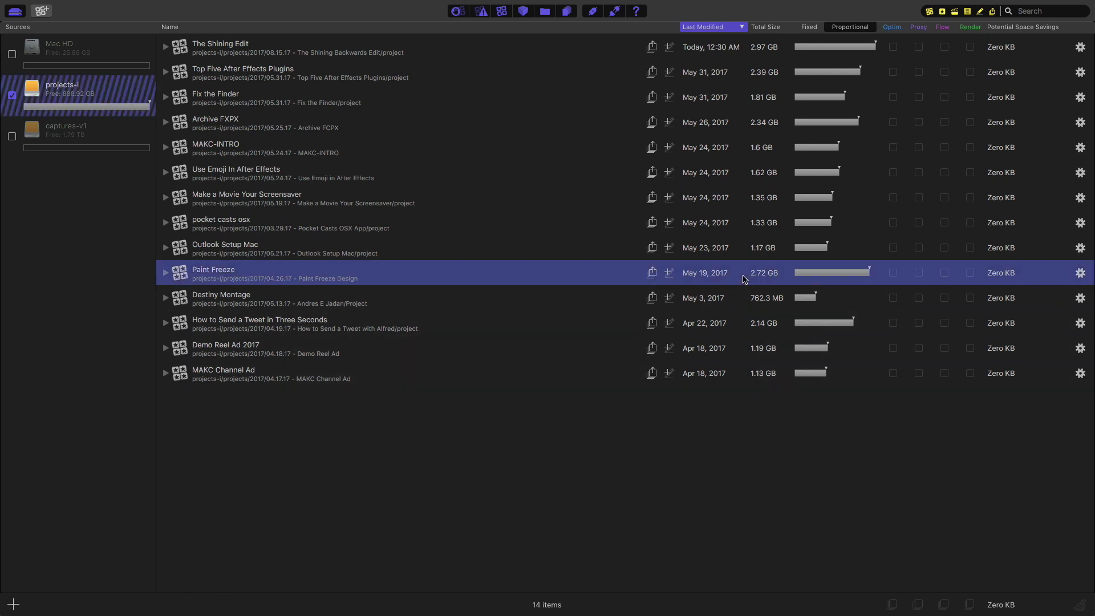
left_click(816, 57)
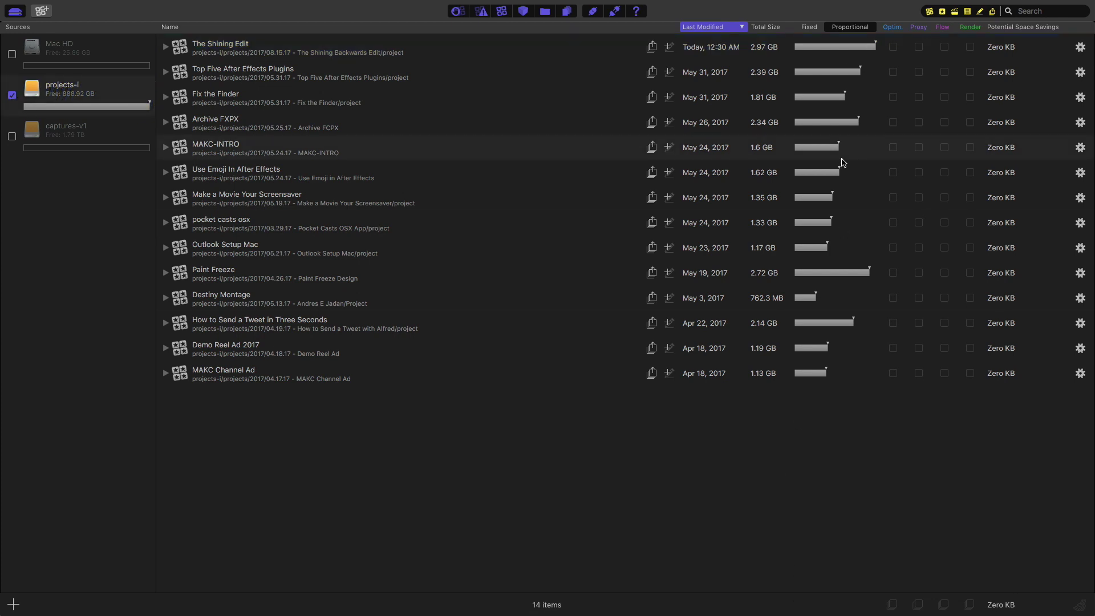
left_click(809, 27)
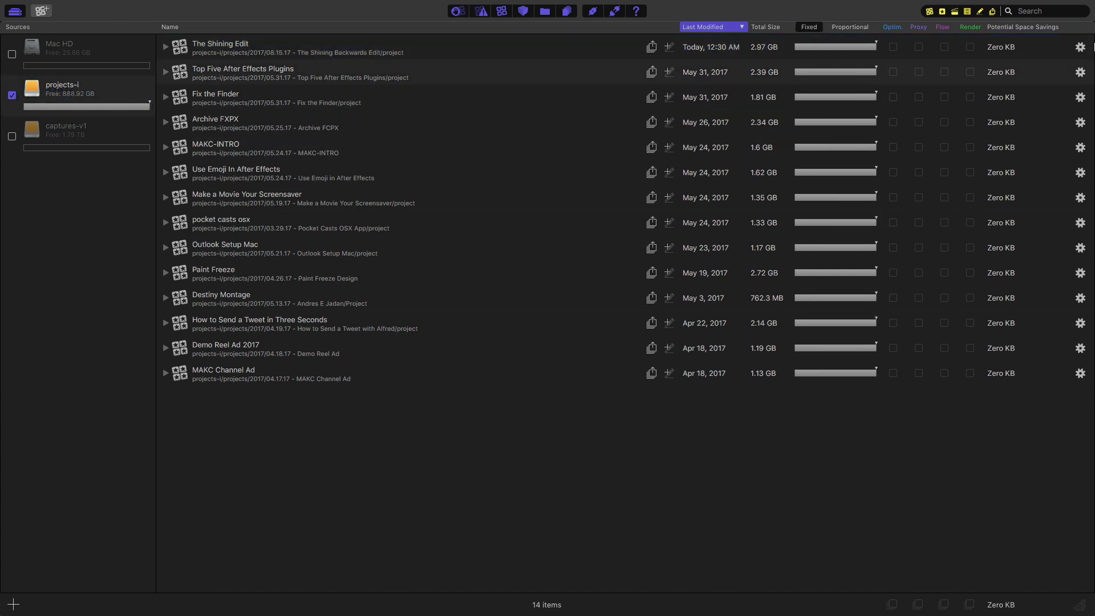
left_click(725, 29)
left_click(729, 30)
left_click(500, 54)
left_click(491, 447)
left_click(773, 29)
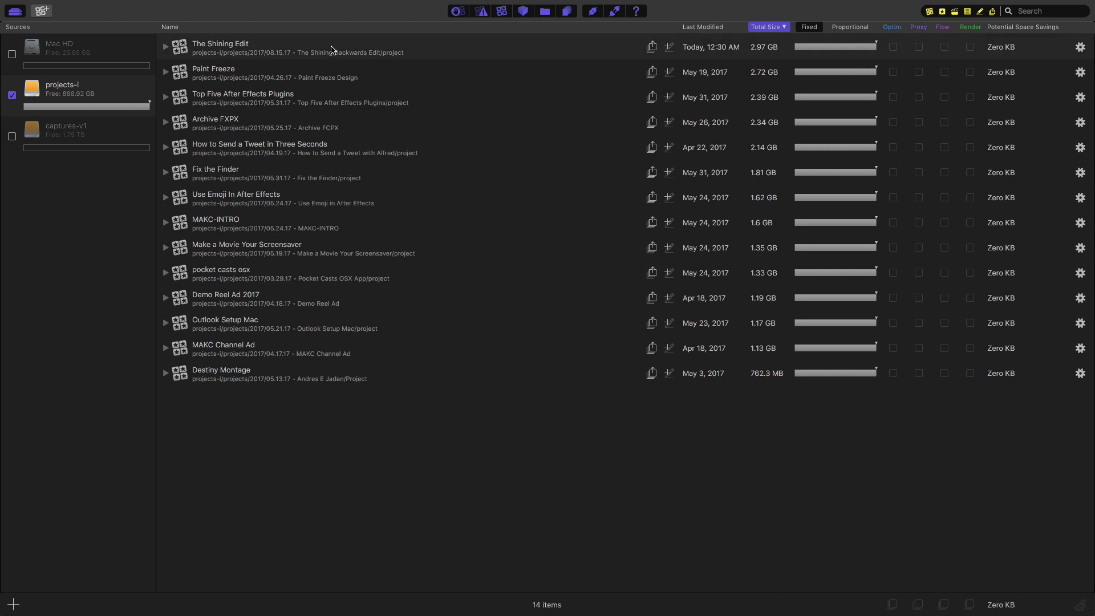
left_click(168, 27)
left_click(849, 27)
left_click(1024, 27)
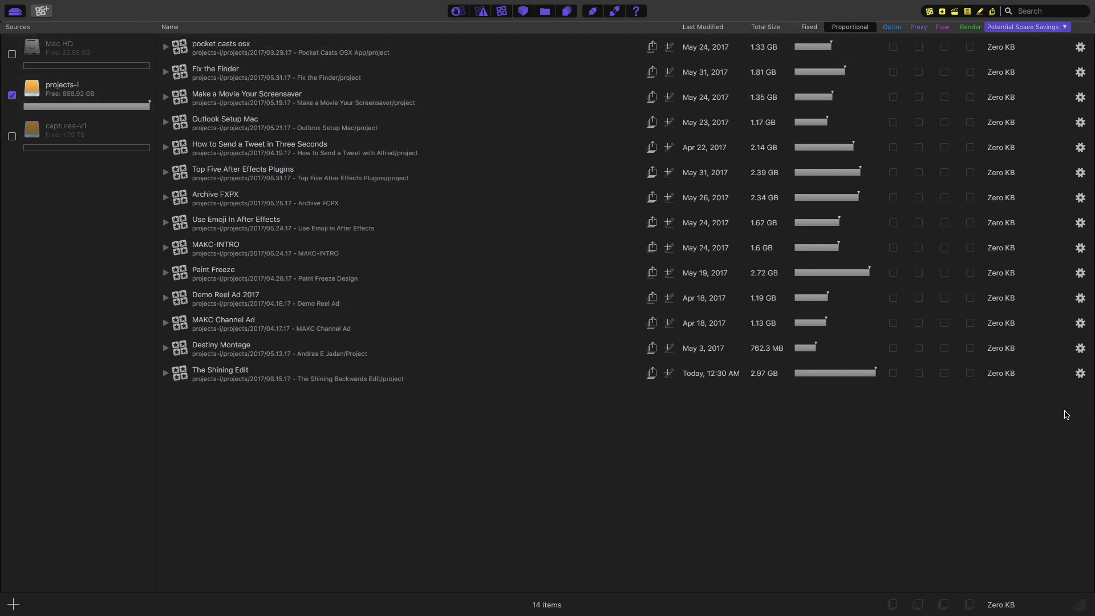
left_click(670, 223)
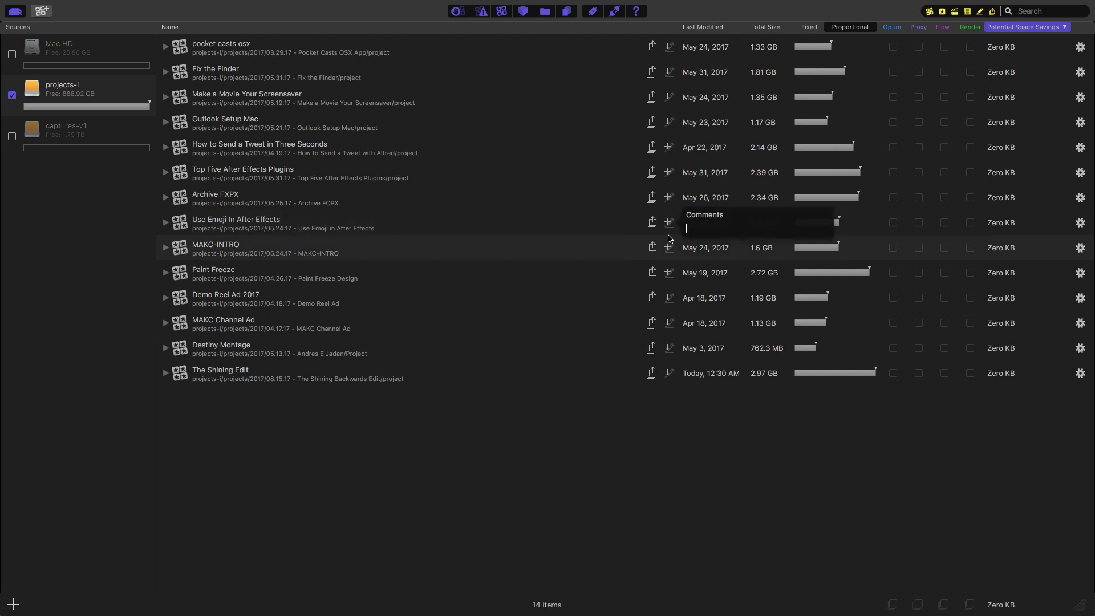
left_click(669, 223)
left_click(669, 223)
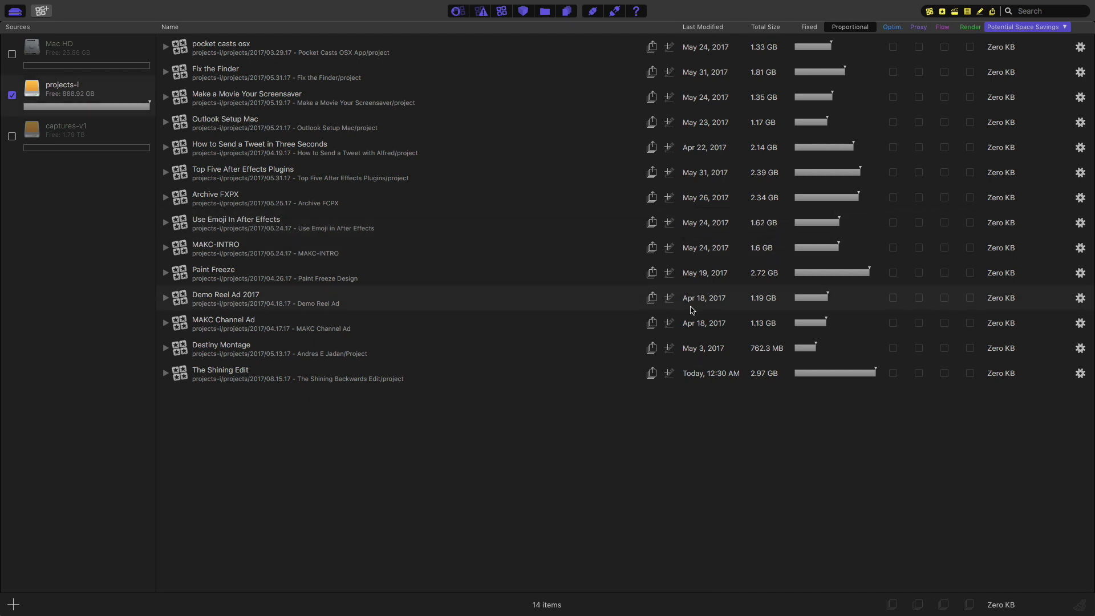
left_click(669, 223)
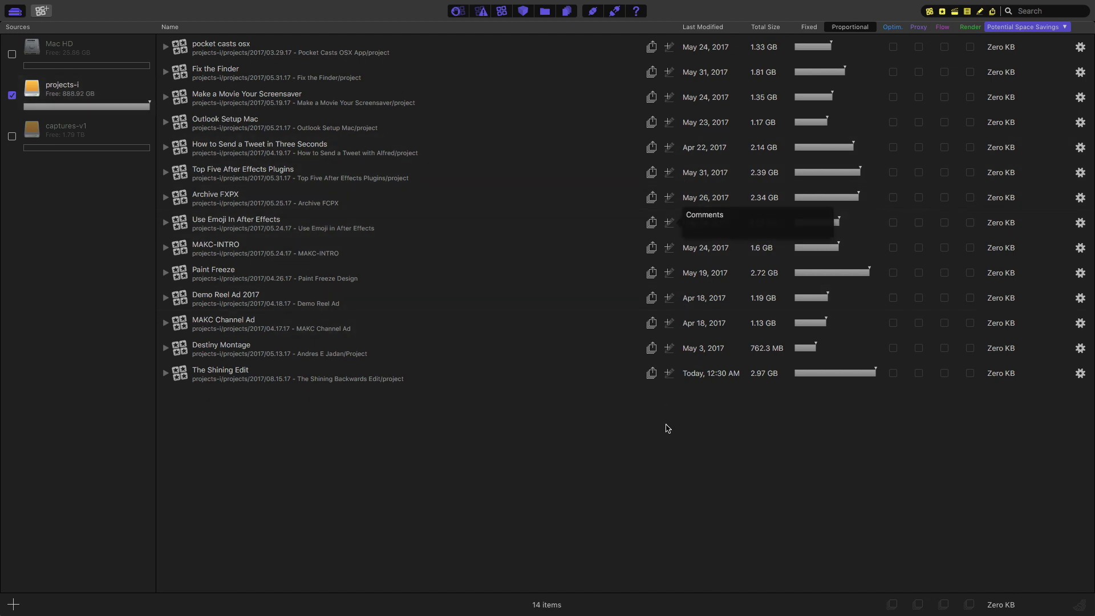
left_click(312, 50)
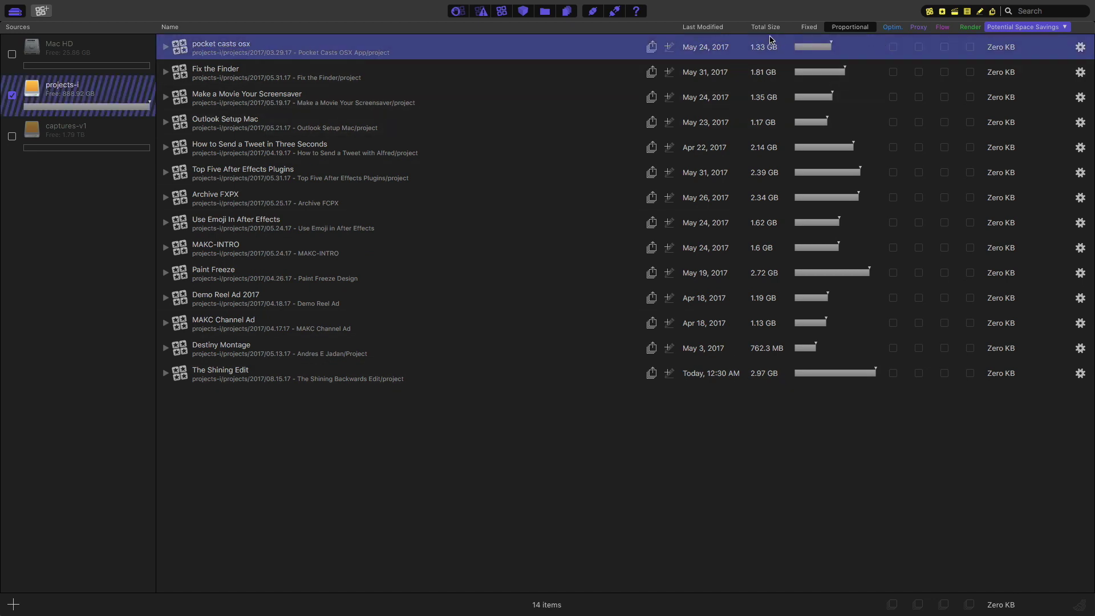
left_click(703, 28)
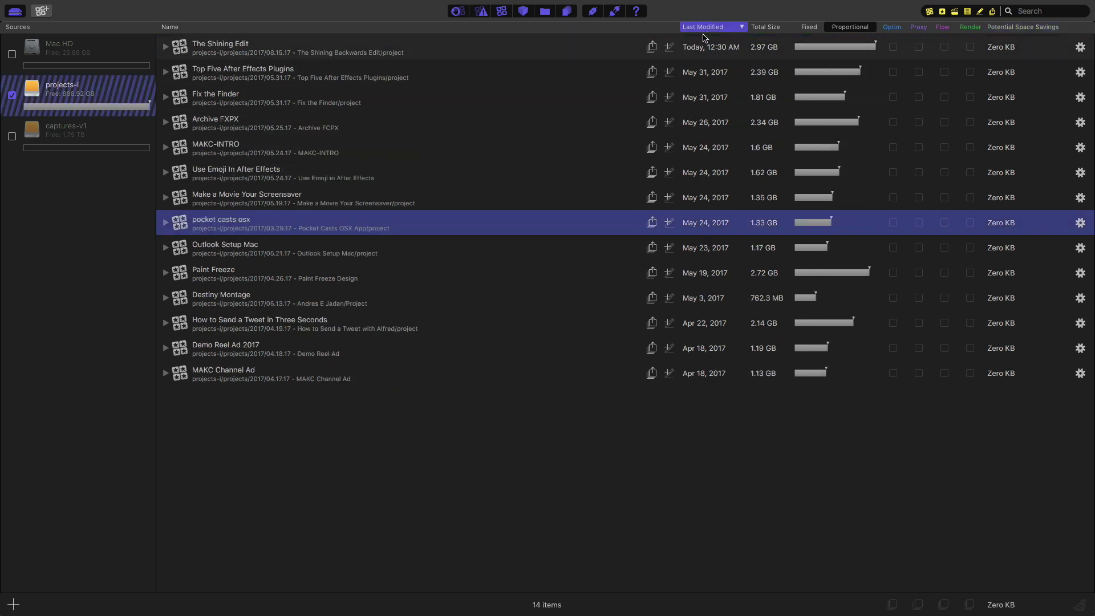
left_click(808, 28)
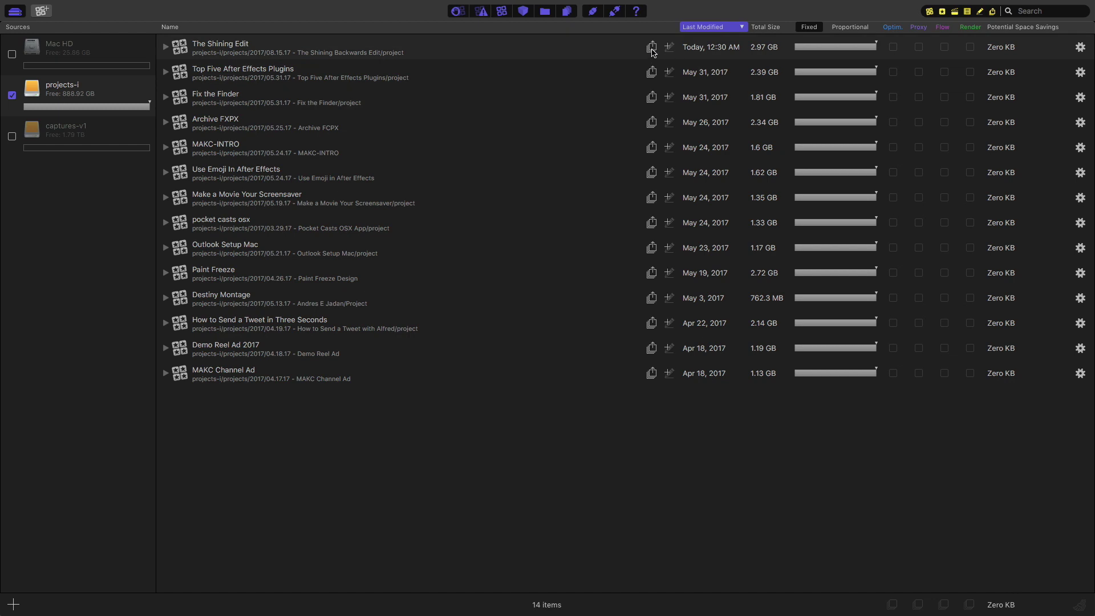
left_click(652, 48)
left_click(700, 122)
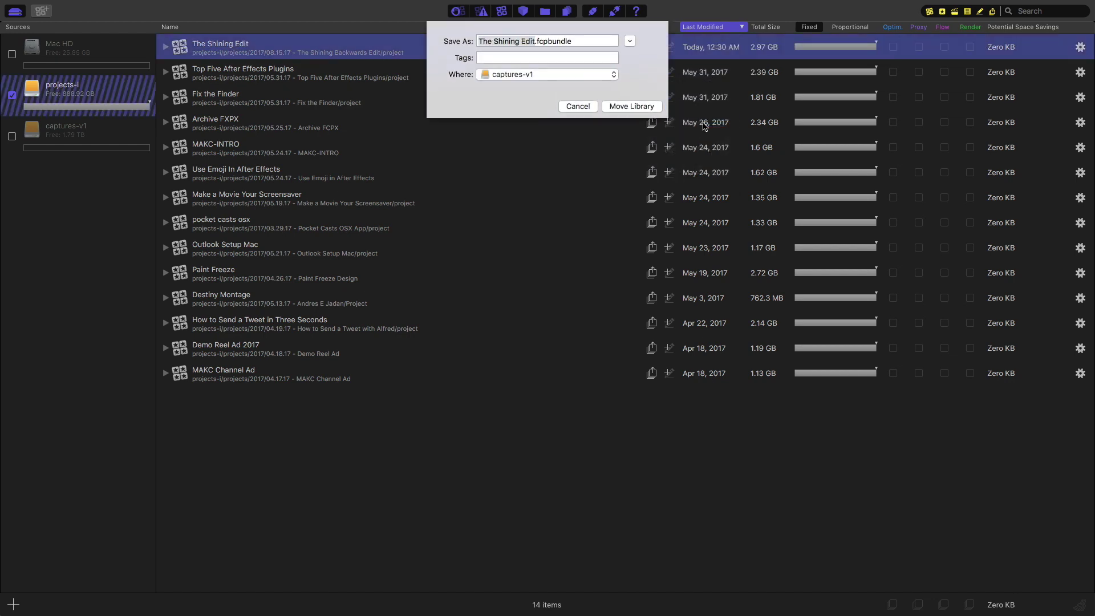
left_click(595, 80)
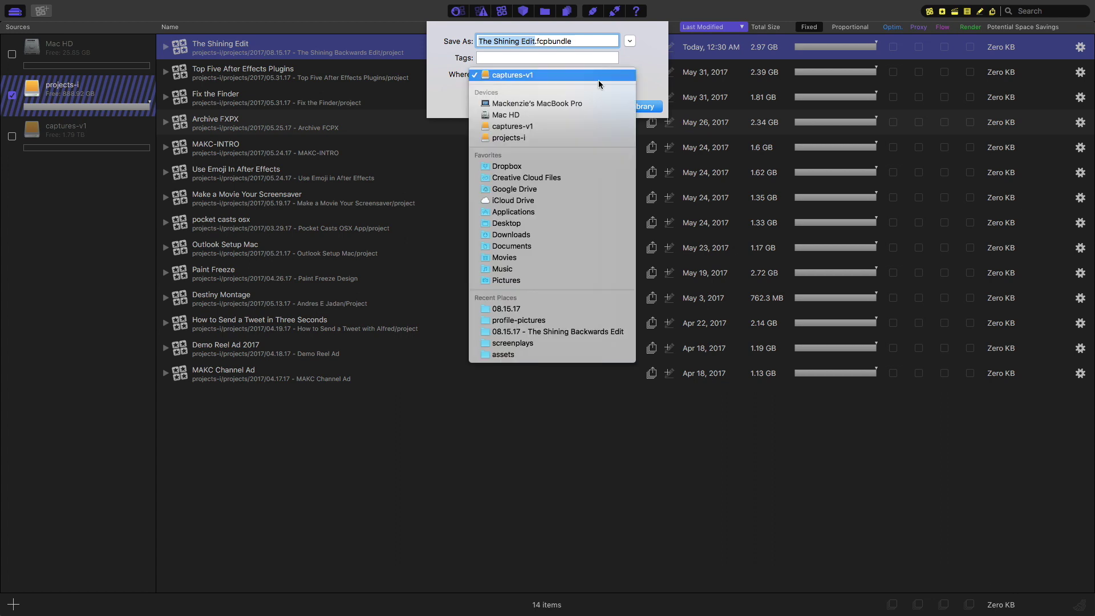
left_click(631, 43)
left_click(631, 44)
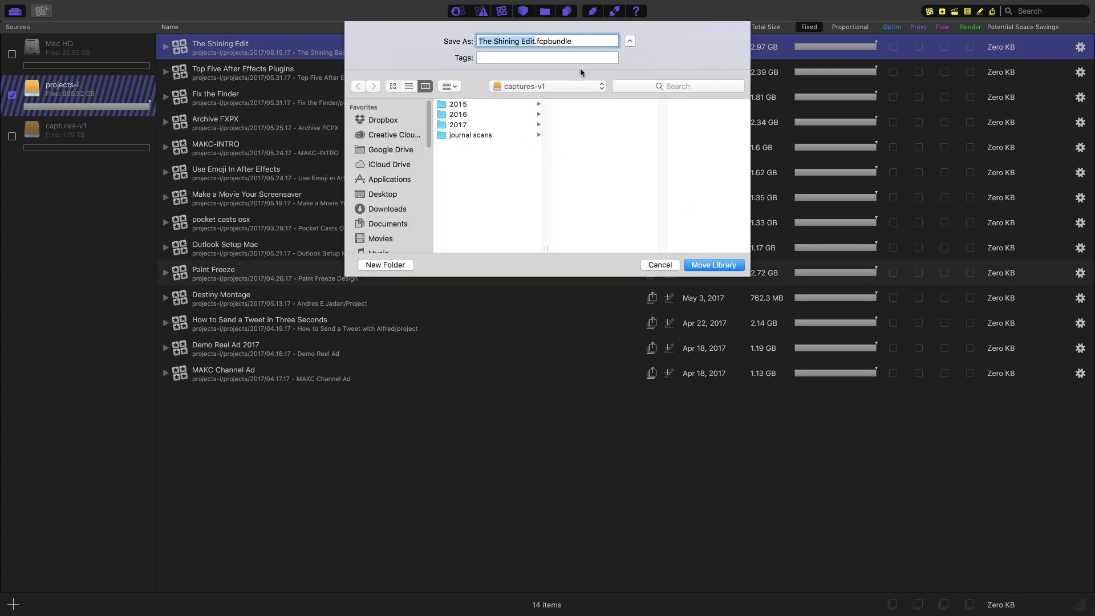
left_click(660, 265)
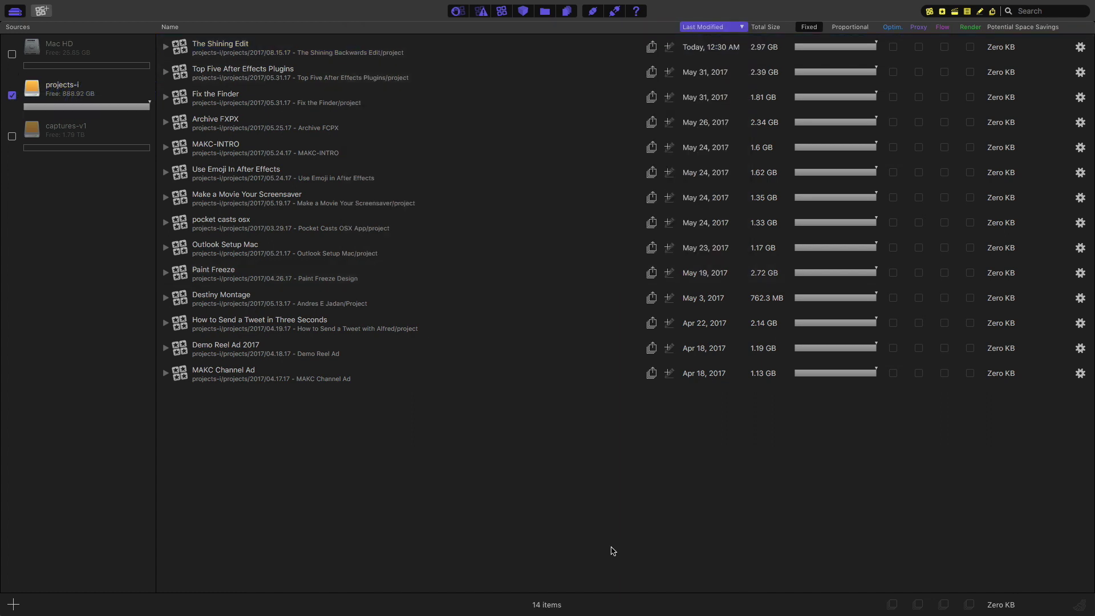
left_click(652, 47)
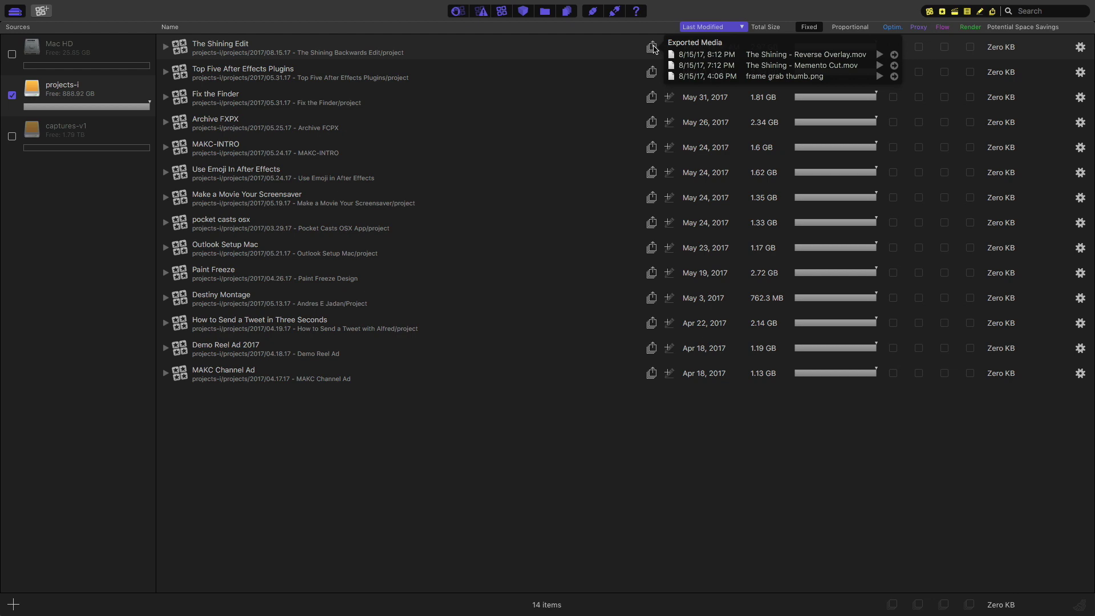
right_click(655, 48)
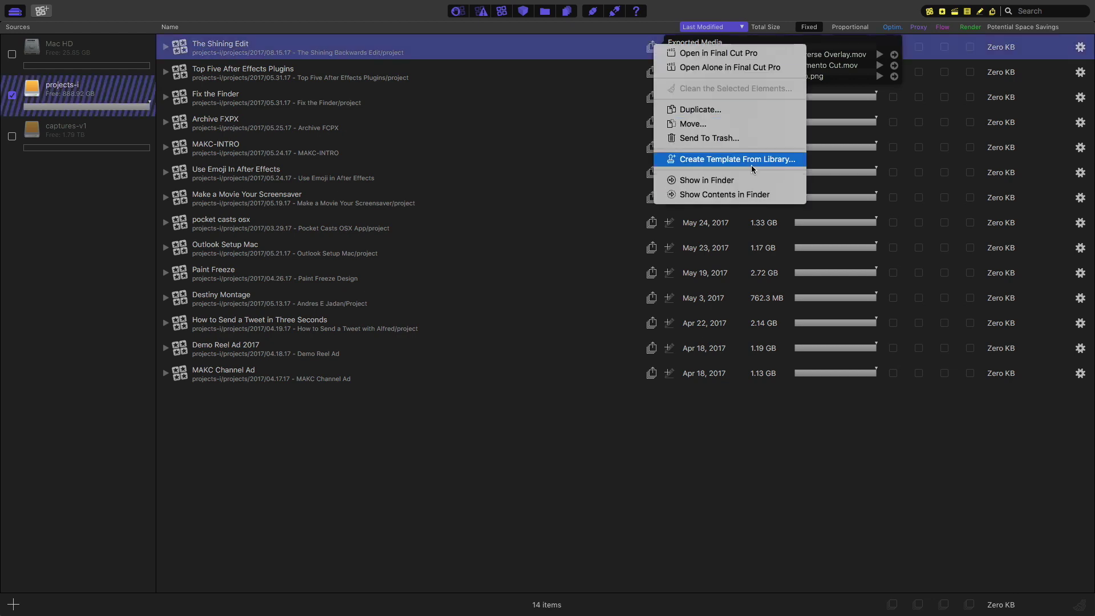
left_click(704, 496)
left_click_drag(704, 496, 673, 294)
left_click_drag(630, 29, 606, 462)
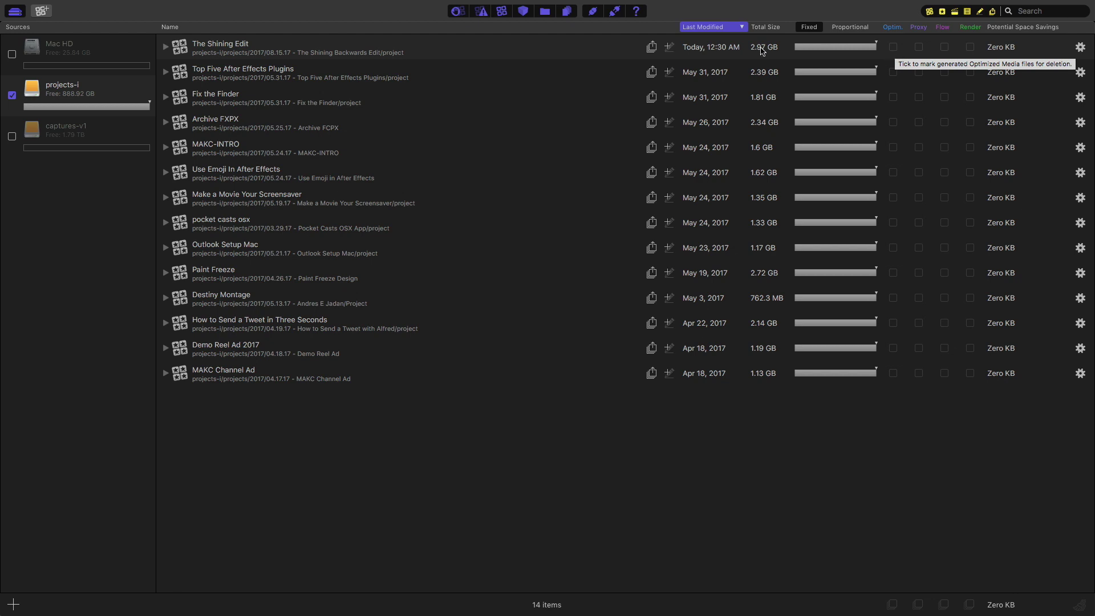
left_click(515, 46)
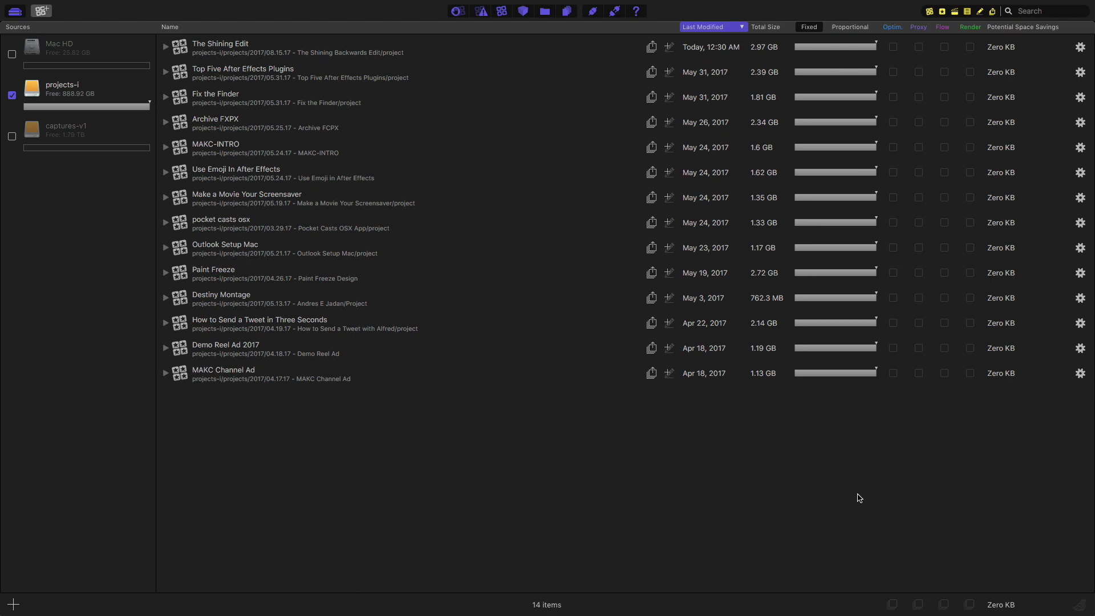